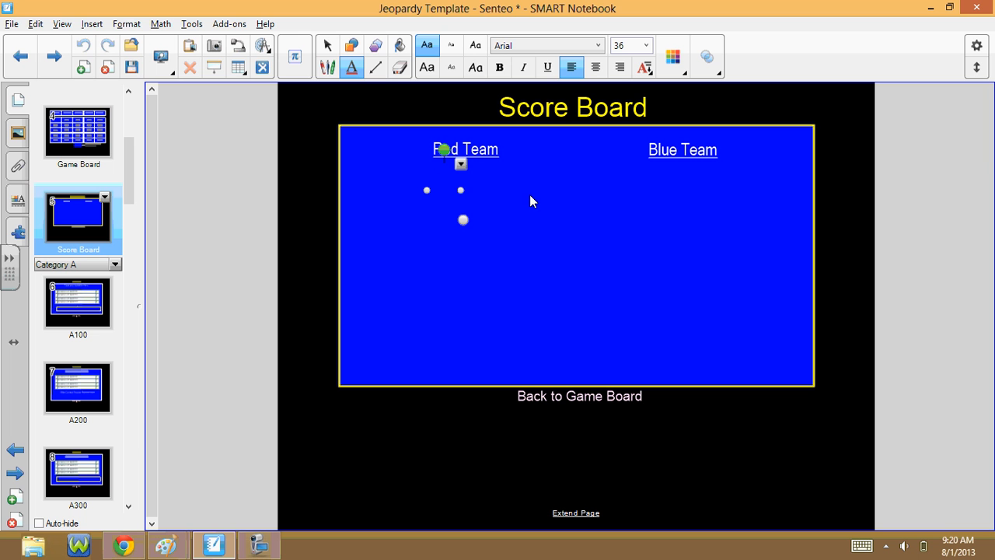
Enter the score 800 under Red Team and 900 under Blue Team on the Score Board page.
text(800)
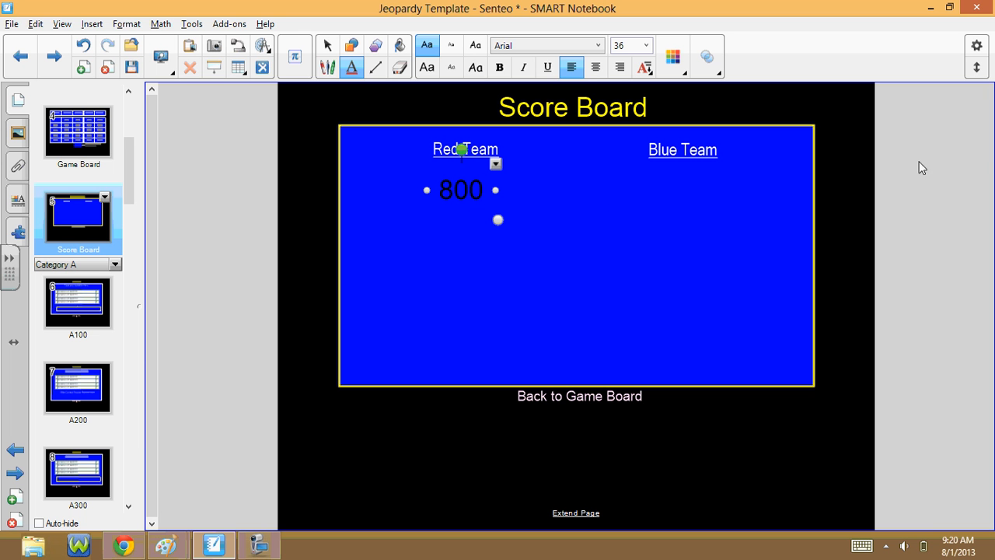
click(687, 196)
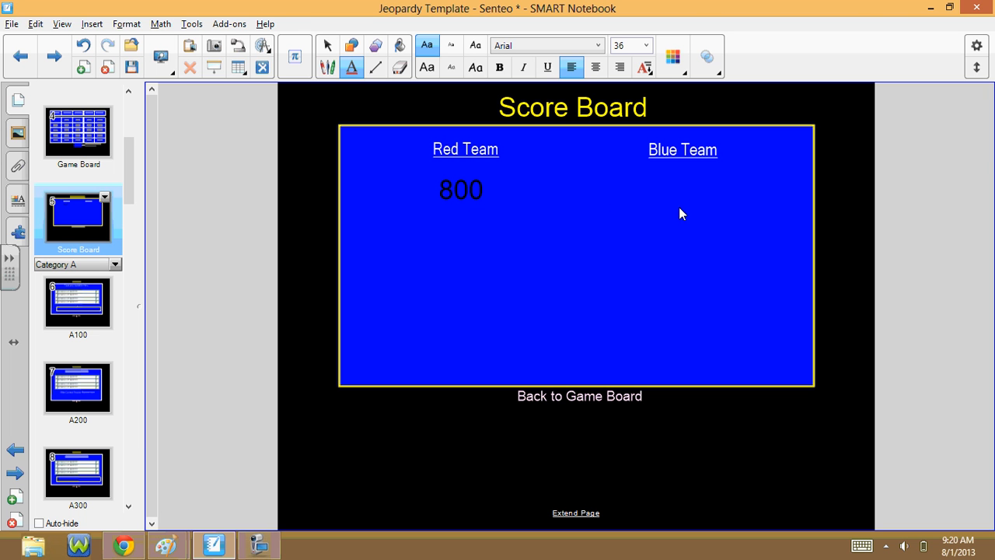
click(653, 194)
text(900)
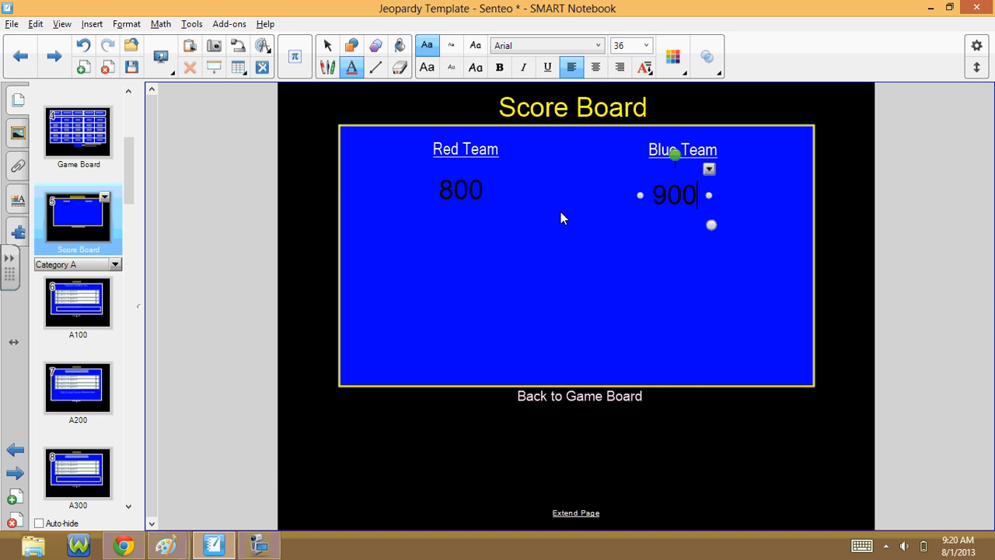
Check the game links by opening the first category's $200 question from the Game Board, visiting its score page and returning to the board.
click(71, 155)
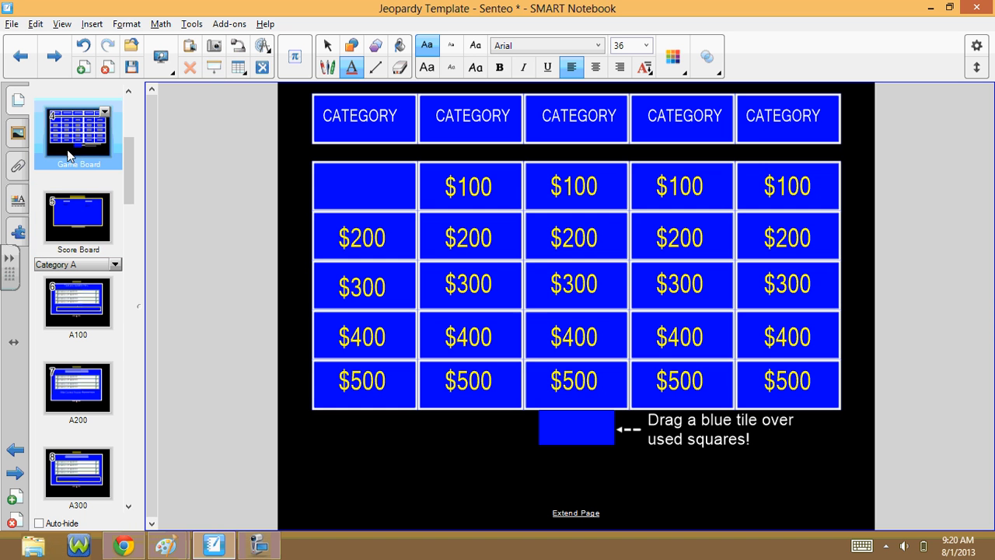
click(365, 247)
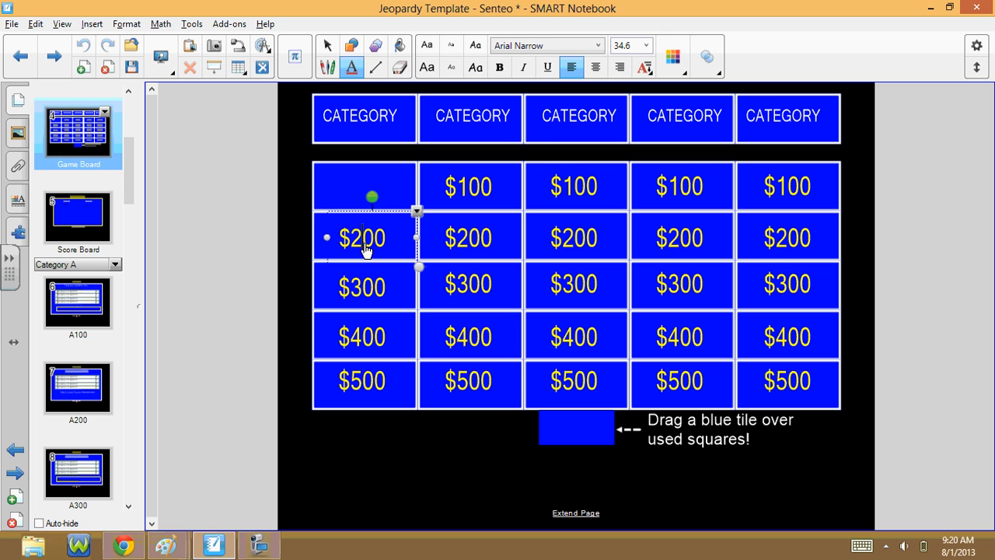
click(326, 45)
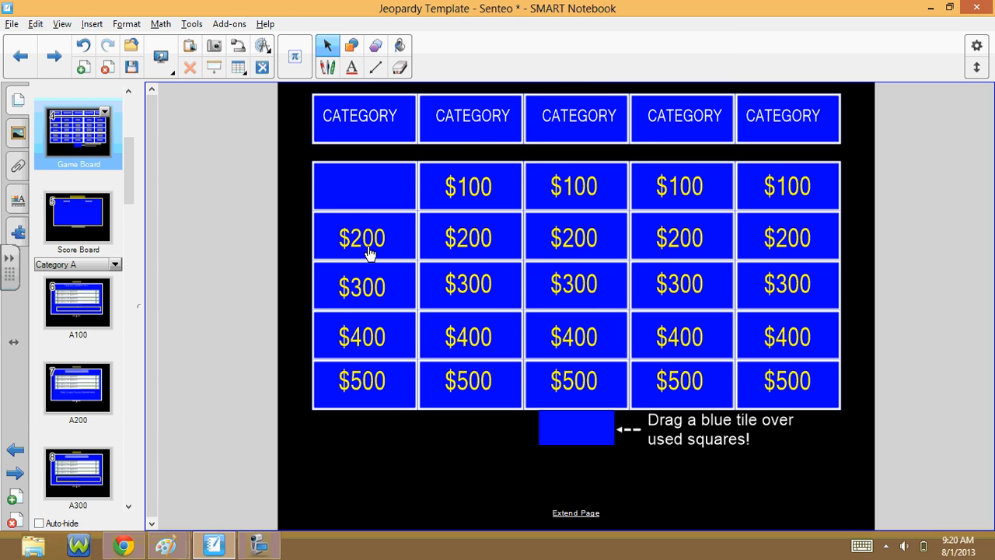
click(369, 254)
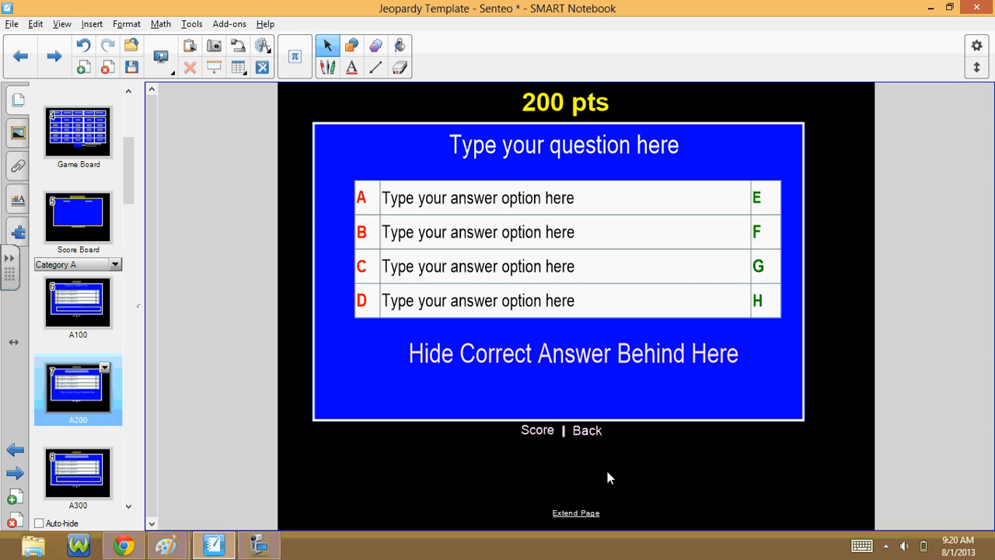
click(544, 432)
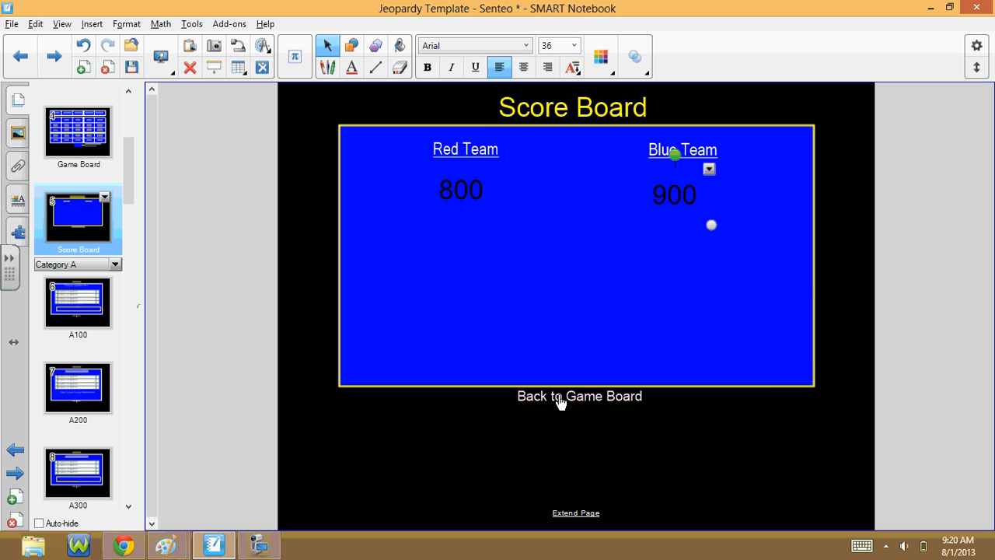
click(558, 449)
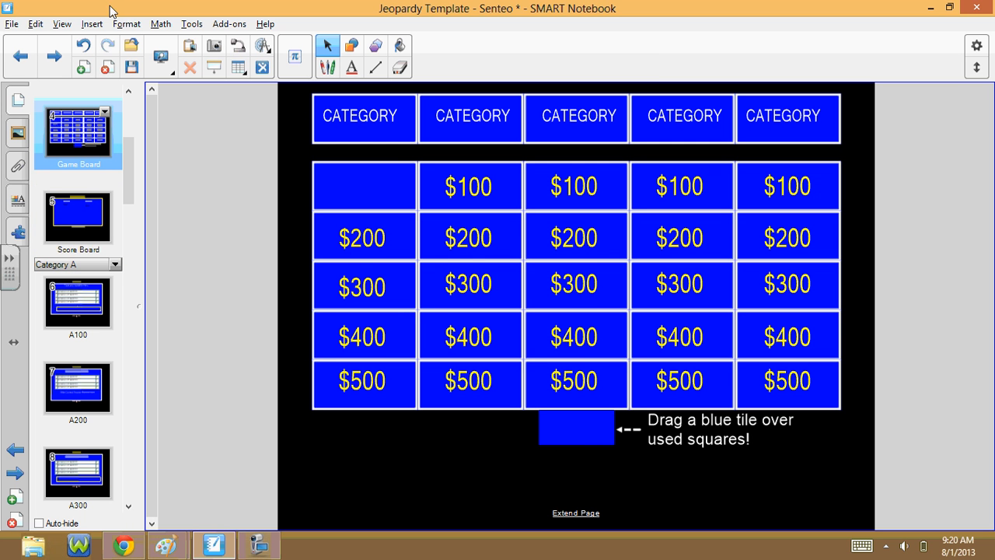
Open the file morning calendar 2010.notebook, discarding the changes to the Jeopardy template.
click(11, 24)
click(37, 56)
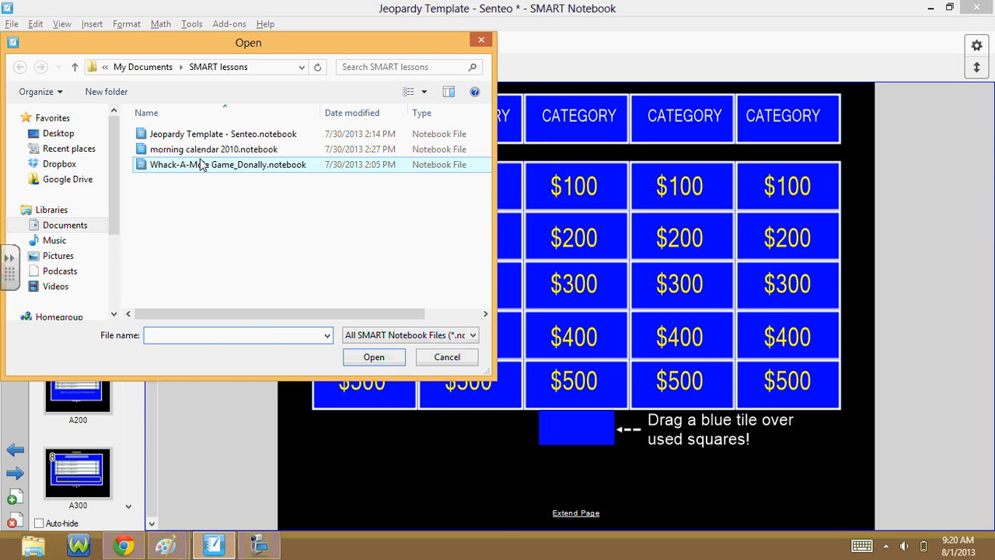
double_click(207, 149)
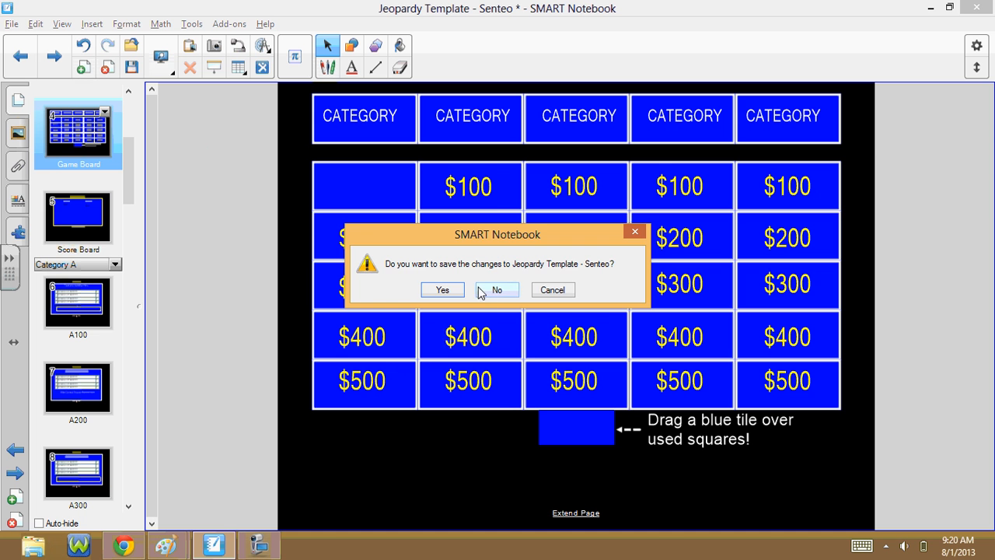
click(491, 292)
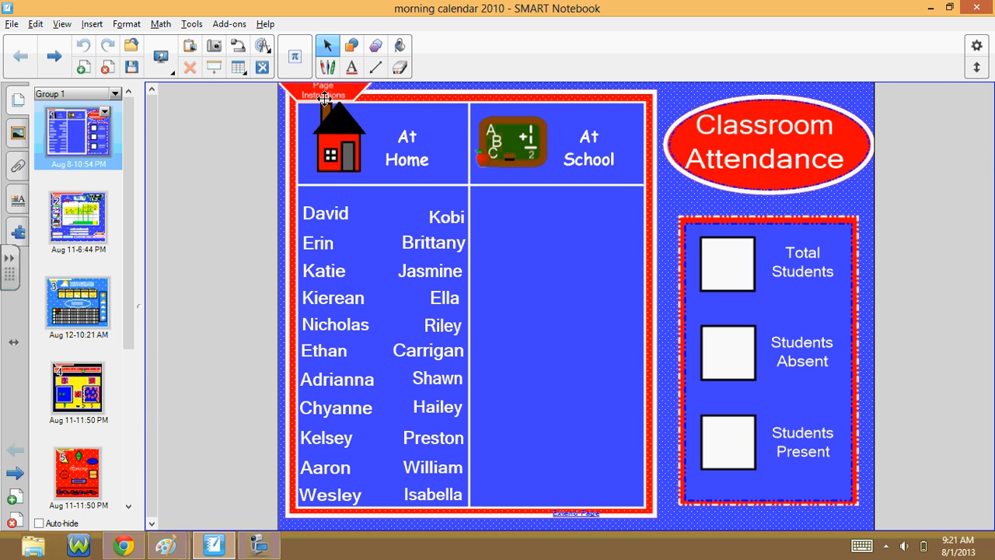
Pull out the Page Instructions tab on the attendance page to read it, and slide it back.
drag(329, 92, 396, 356)
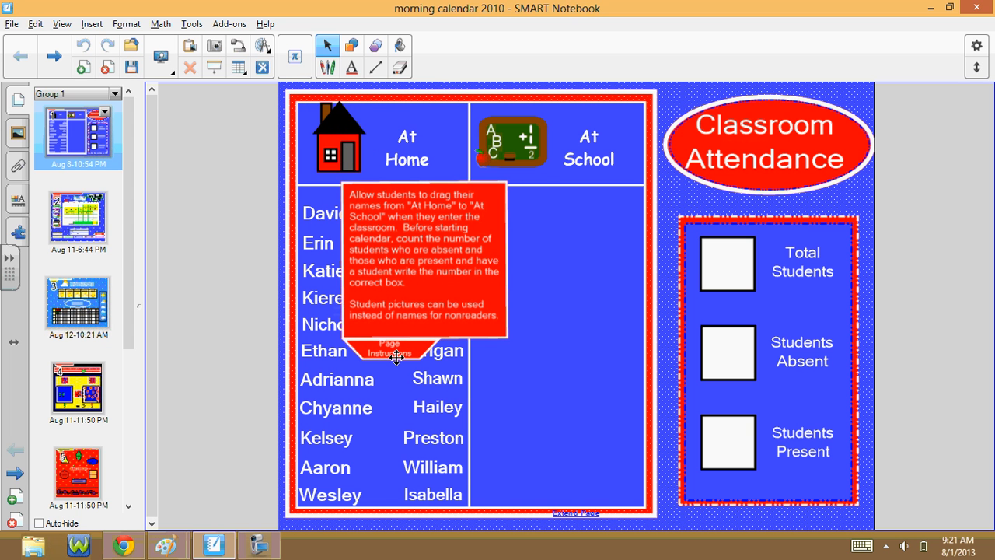
click(396, 354)
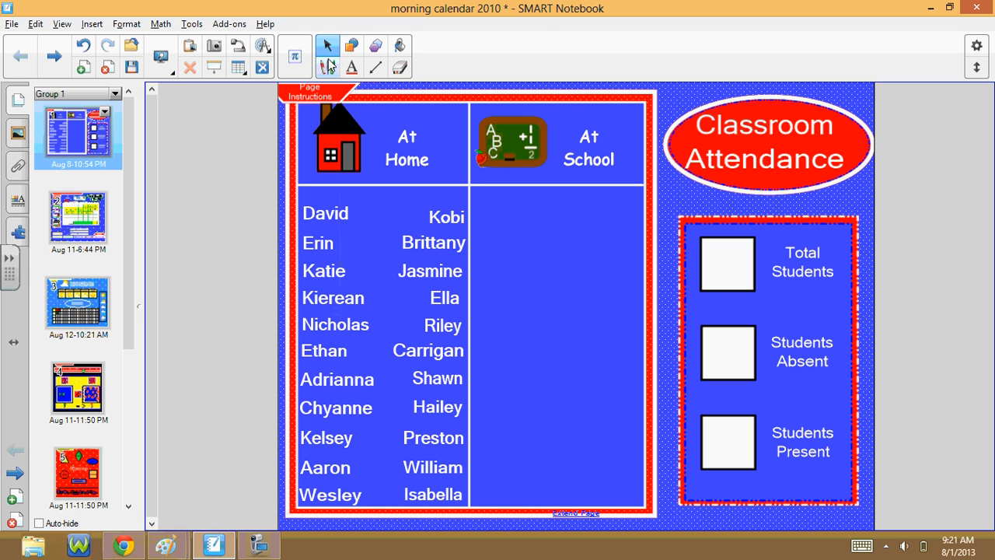
Move the top name in the second At Home column slightly away from the dividing line and unlock it.
click(448, 232)
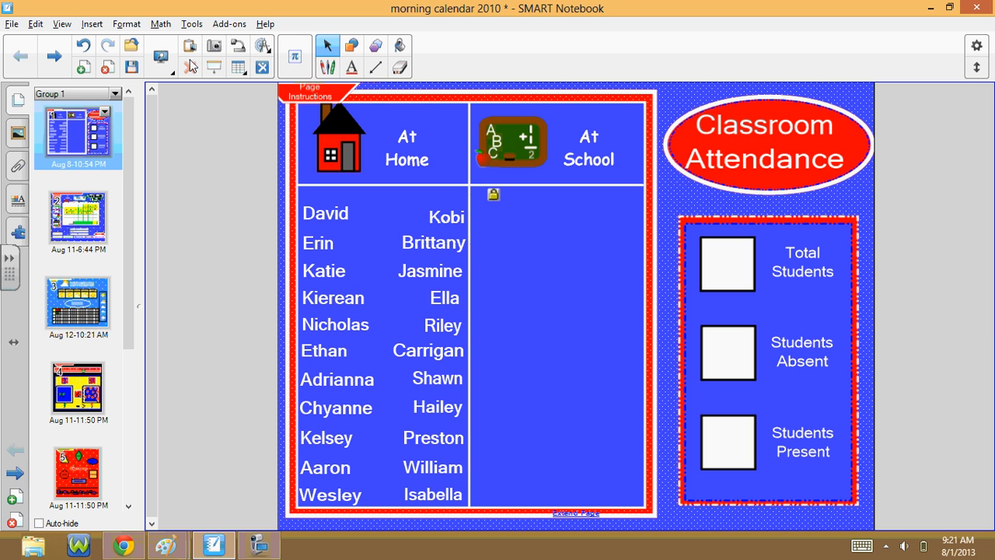
drag(438, 232, 425, 215)
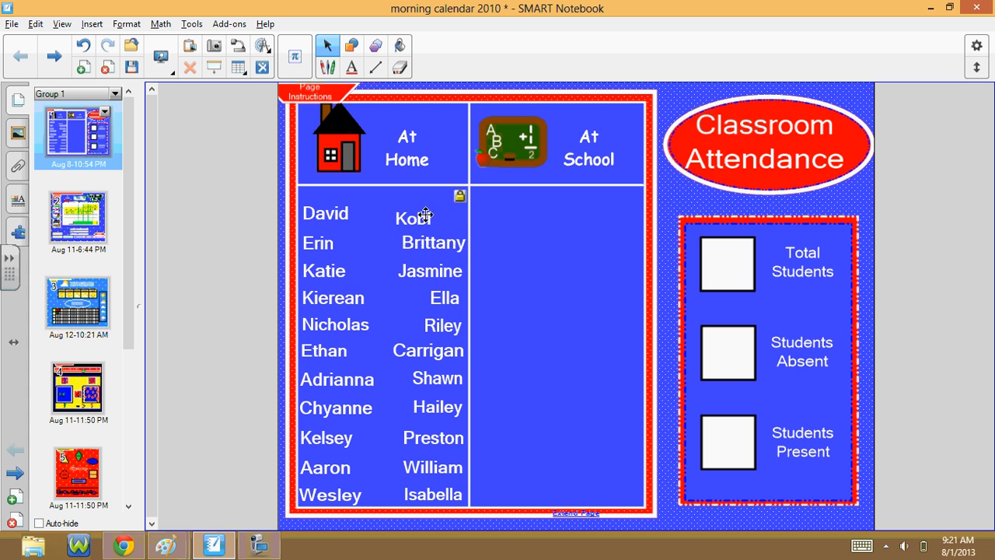
right_click(423, 220)
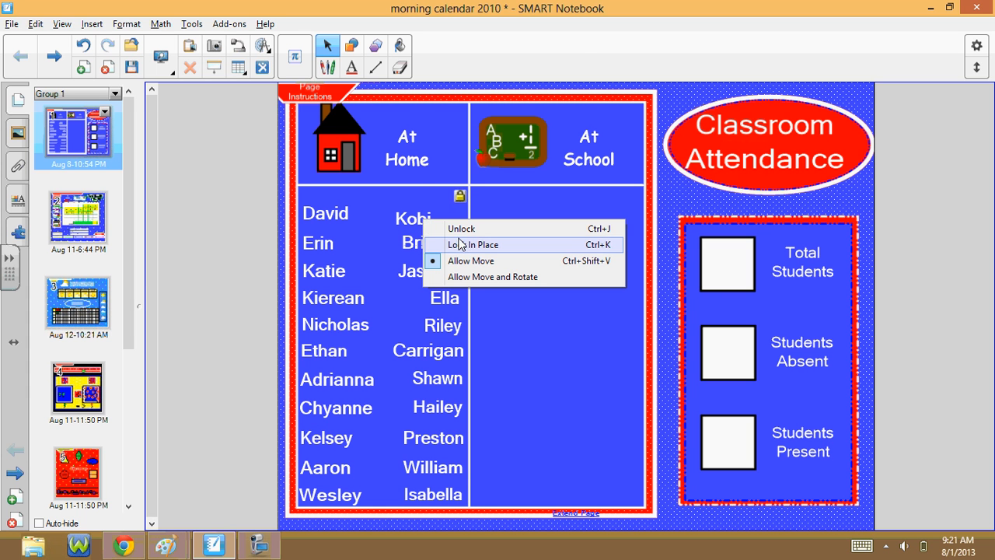
click(435, 228)
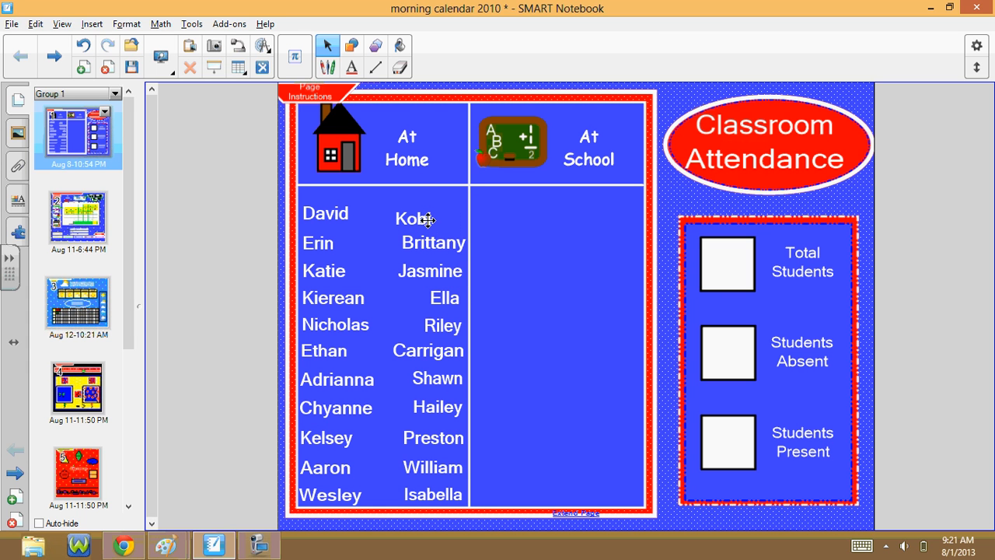
Replace the unlocked top name in the second At Home column with a different student's first name.
click(427, 220)
click(425, 230)
double_click(433, 228)
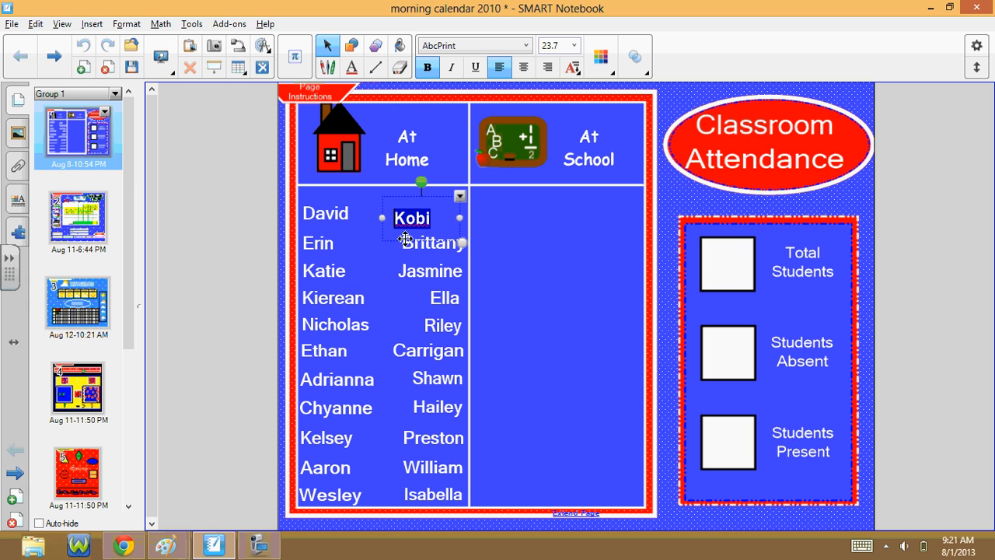
text(Jillian)
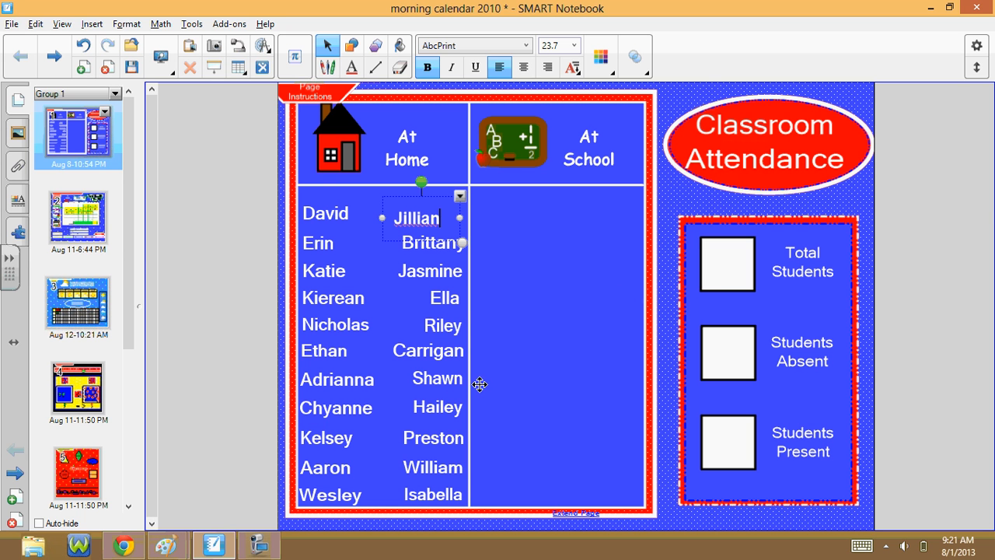
click(531, 373)
click(389, 211)
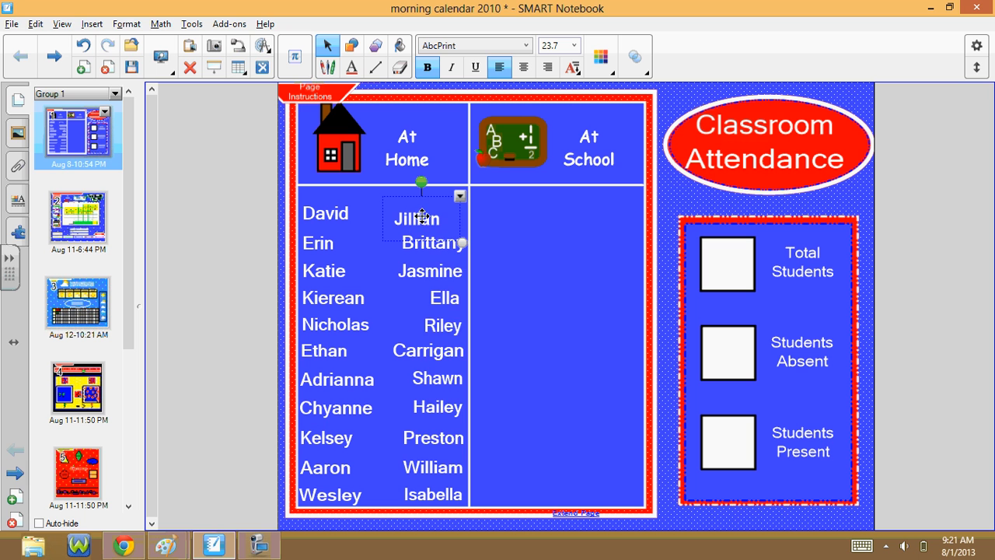
Lock the replaced student name in place, and unlock it again.
right_click(421, 216)
mouse_move(523, 352)
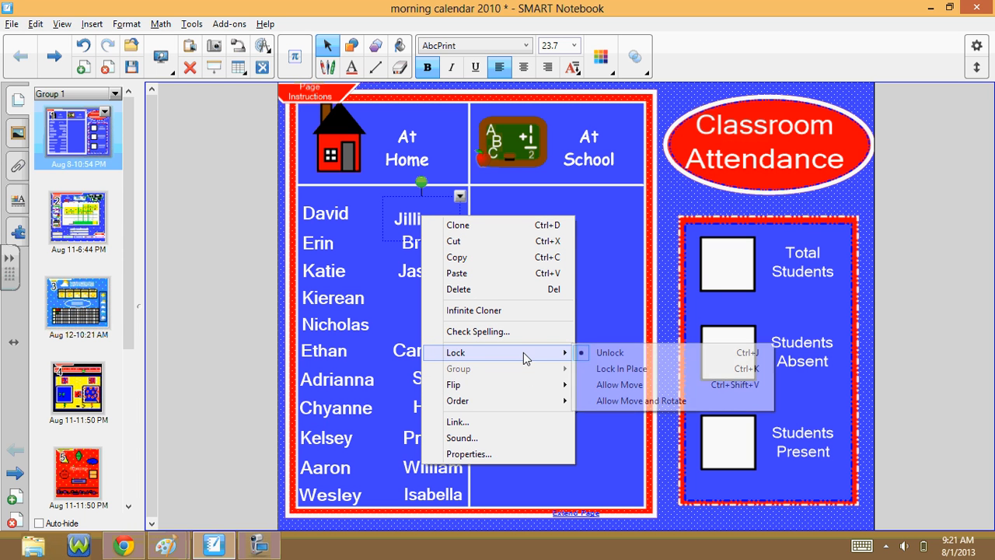
click(618, 370)
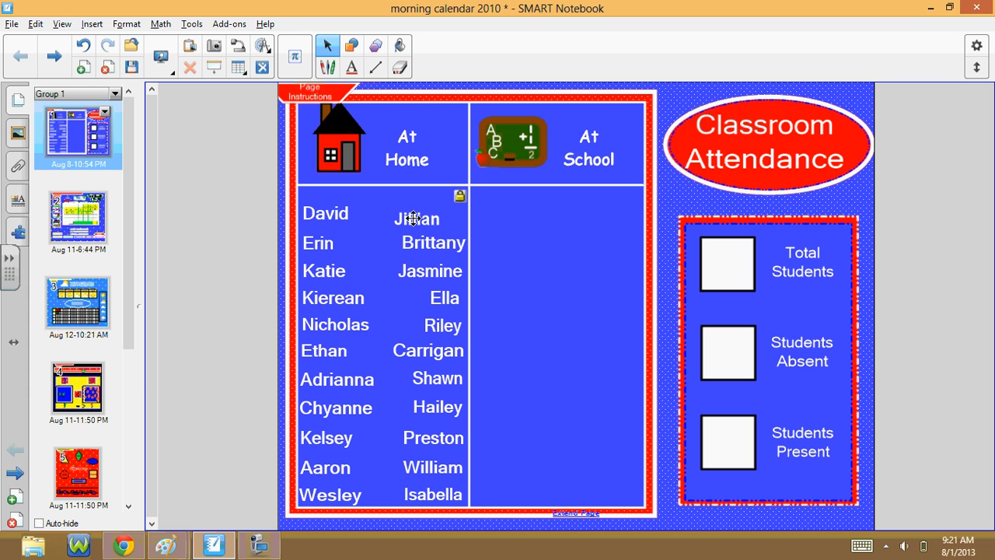
right_click(414, 220)
click(451, 227)
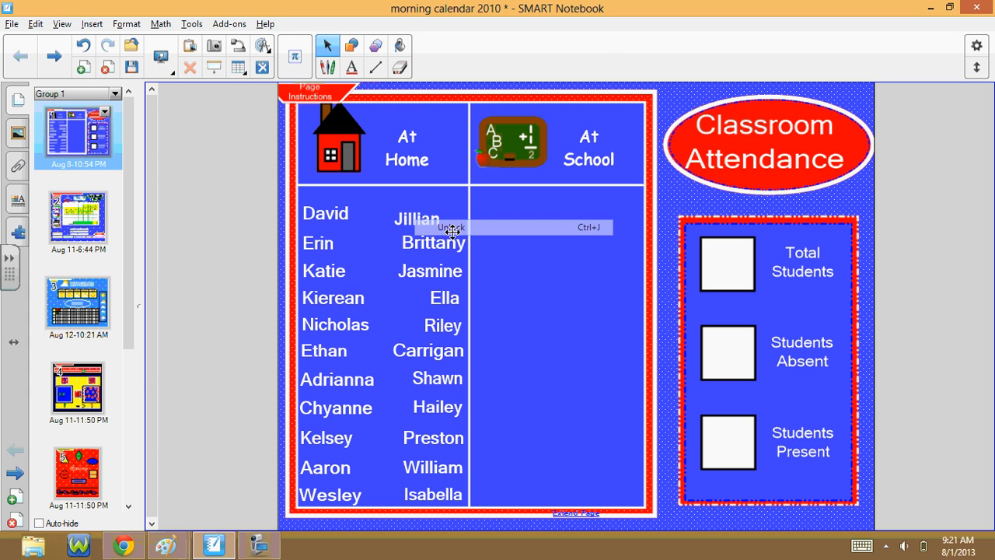
Set the replaced student name's lock option to Allow Move.
right_click(421, 218)
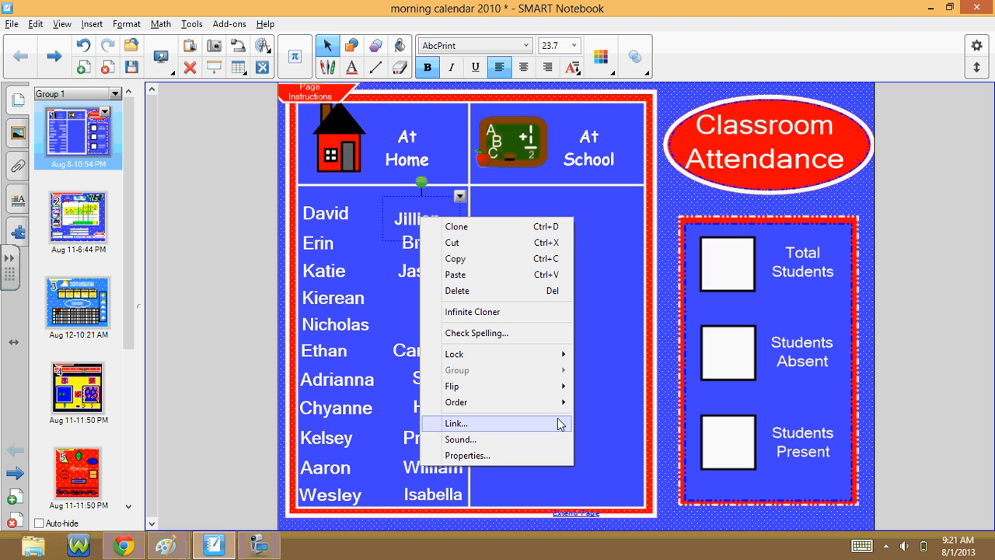
mouse_move(549, 356)
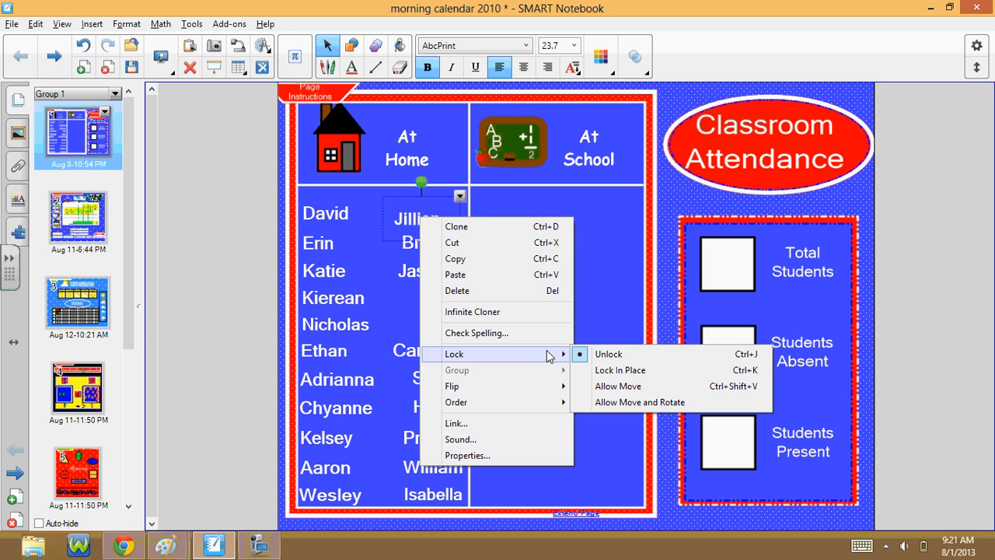
click(611, 386)
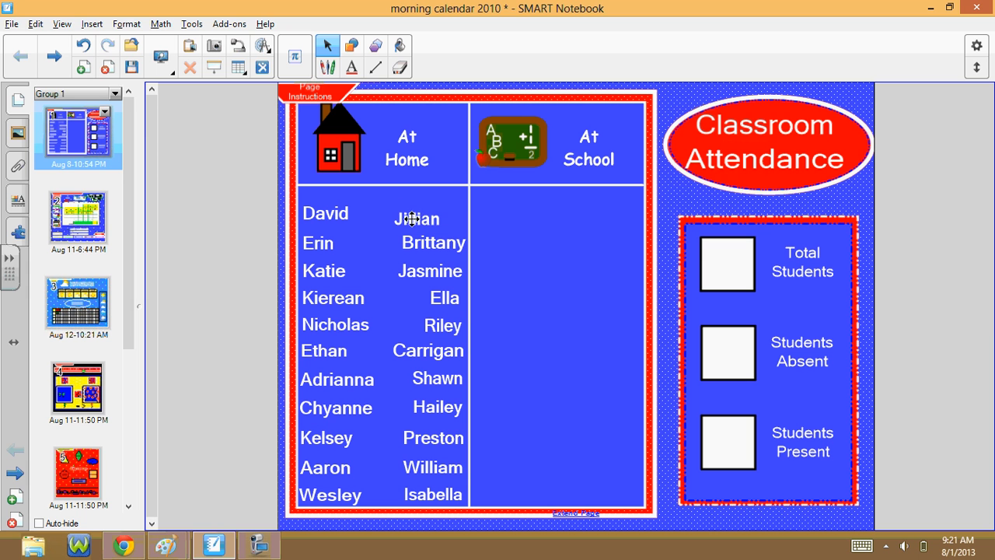
Move the top five student names of the second At Home column into the At School area.
drag(433, 226, 499, 236)
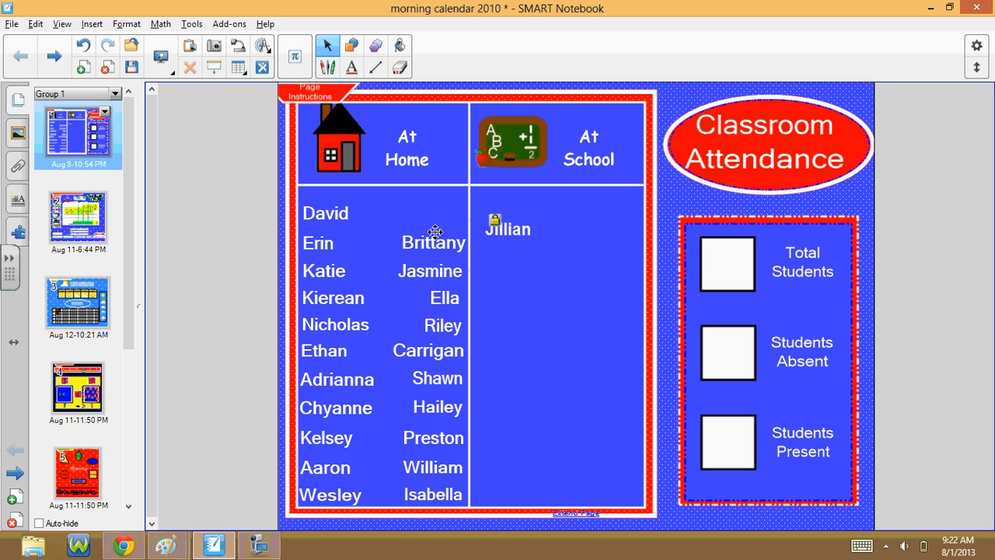
drag(435, 233, 512, 267)
drag(440, 271, 564, 300)
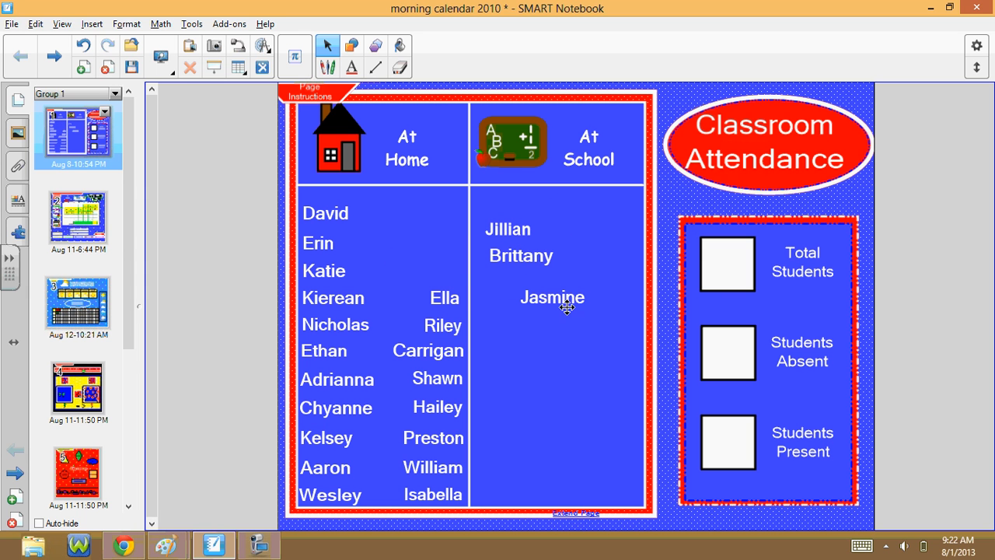
drag(455, 312, 574, 399)
drag(451, 325, 521, 334)
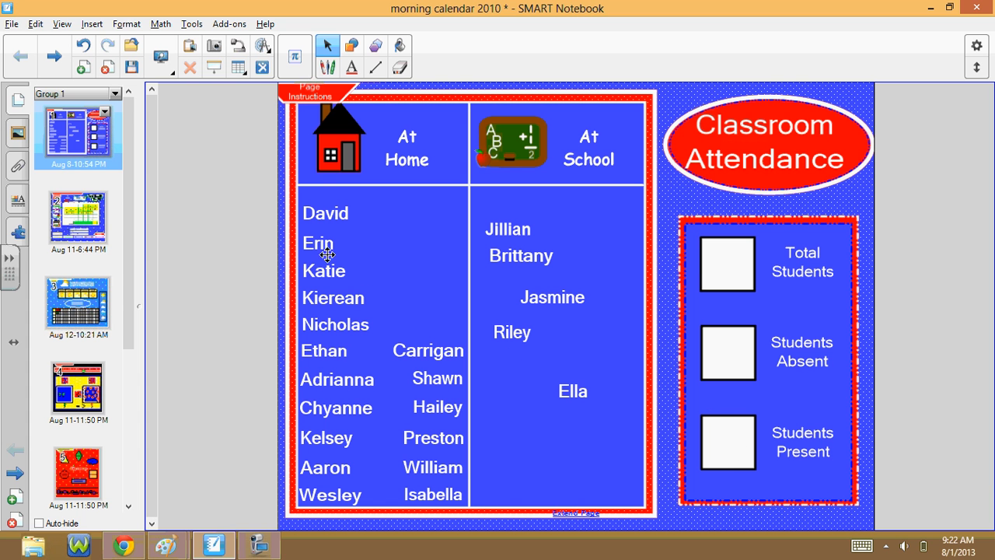
Erase both handwritten dates from the white boxes above the calendar on the April calendar page.
click(92, 222)
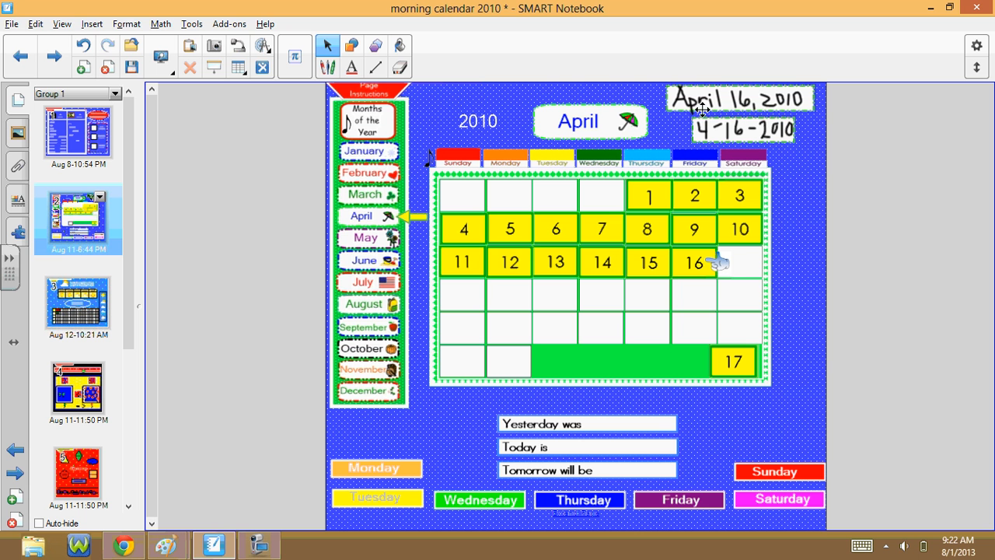
click(399, 71)
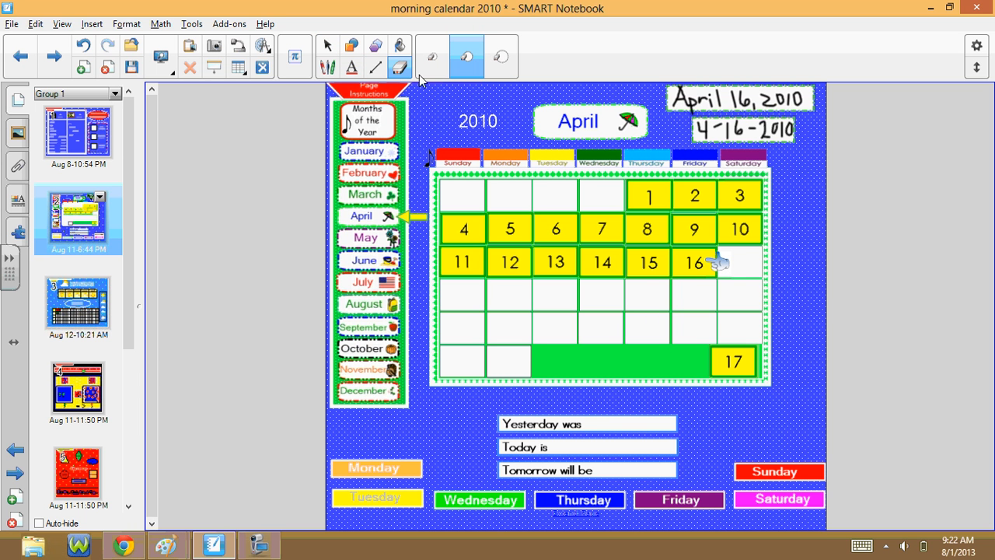
drag(670, 103, 629, 115)
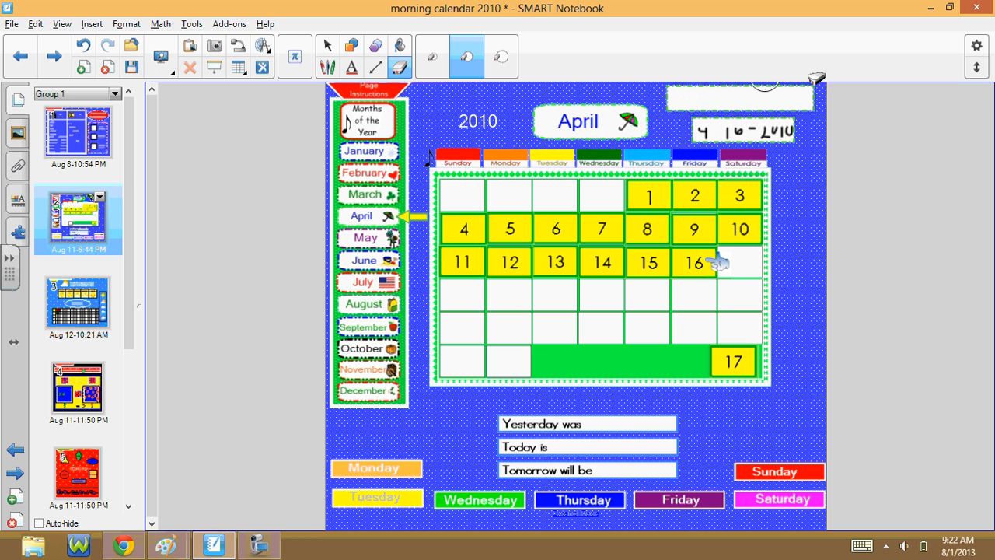
mouse_move(777, 123)
mouse_down()
mouse_move(733, 126)
mouse_move(801, 136)
mouse_up()
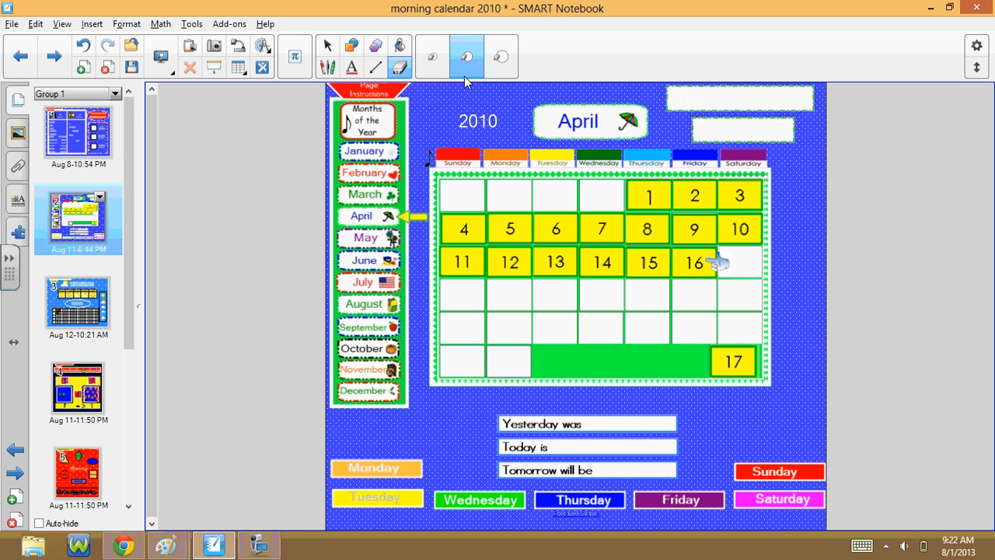
Handwrite "Aug" with the pen in the upper white box above the calendar, and dismiss the low-battery notice.
click(330, 69)
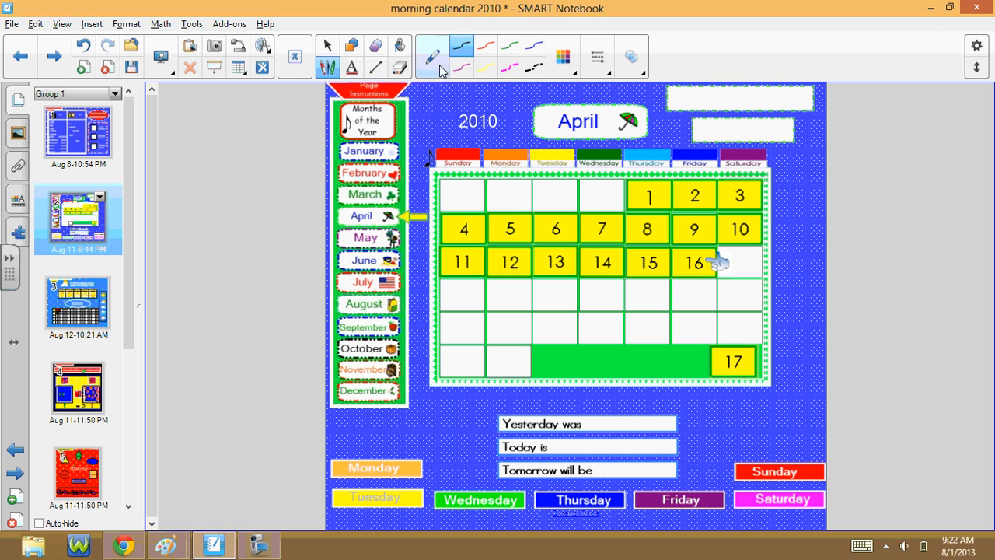
mouse_move(683, 106)
mouse_down()
mouse_move(690, 86)
mouse_move(713, 100)
mouse_move(692, 94)
mouse_move(704, 103)
mouse_move(753, 94)
mouse_move(737, 120)
mouse_up()
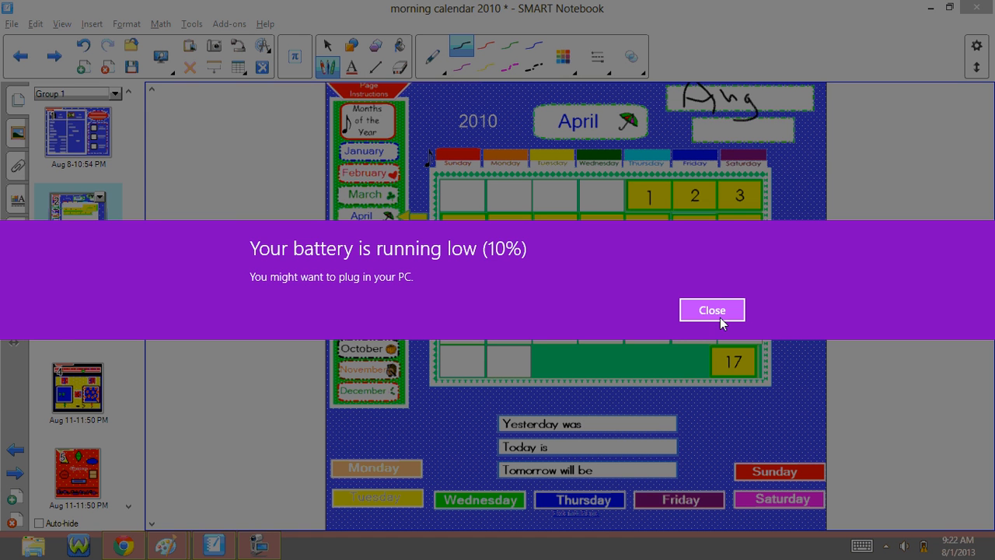
click(721, 314)
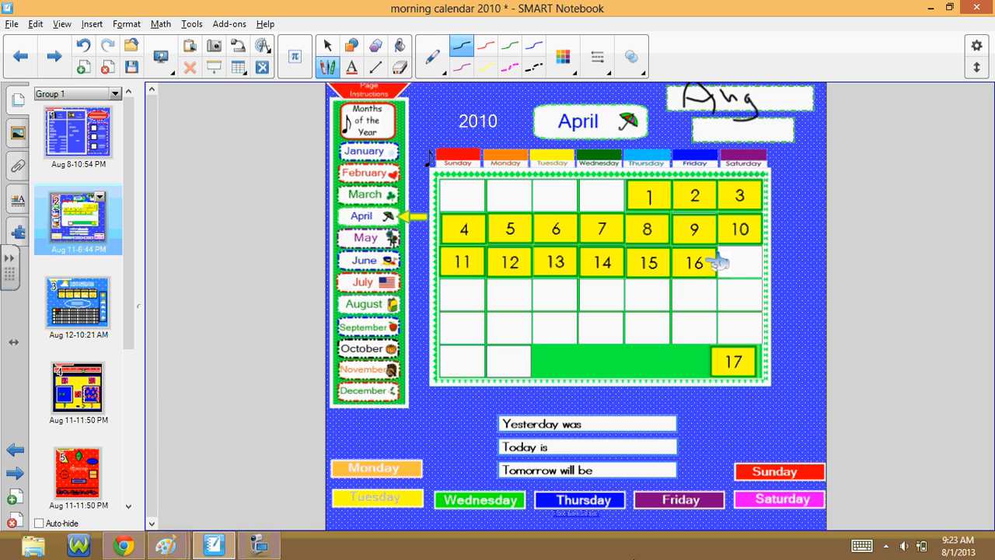
key(Escape)
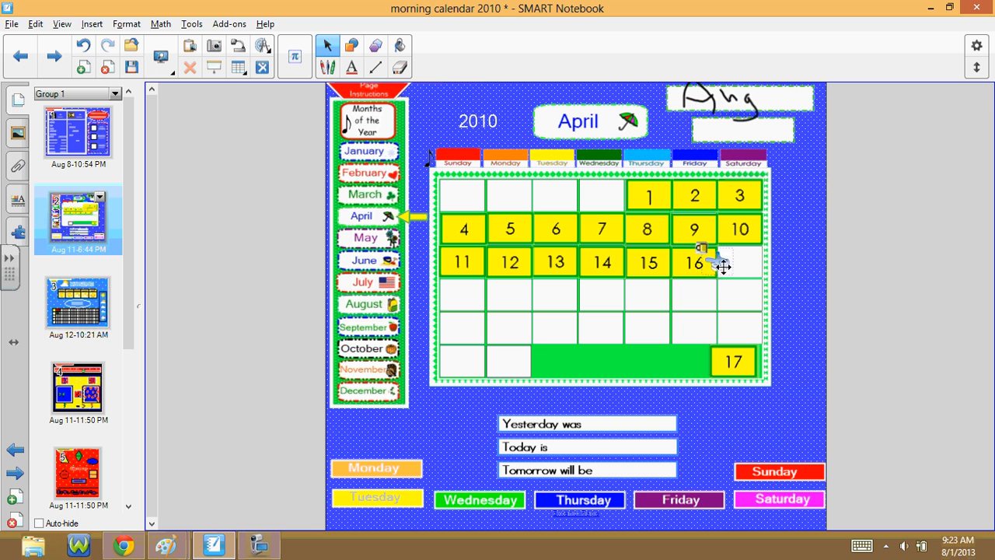
Move the pointing hand off the calendar grid and return date tiles 16, 15, 14, 13 and 12 to the tile stack in the green area.
drag(720, 262, 810, 204)
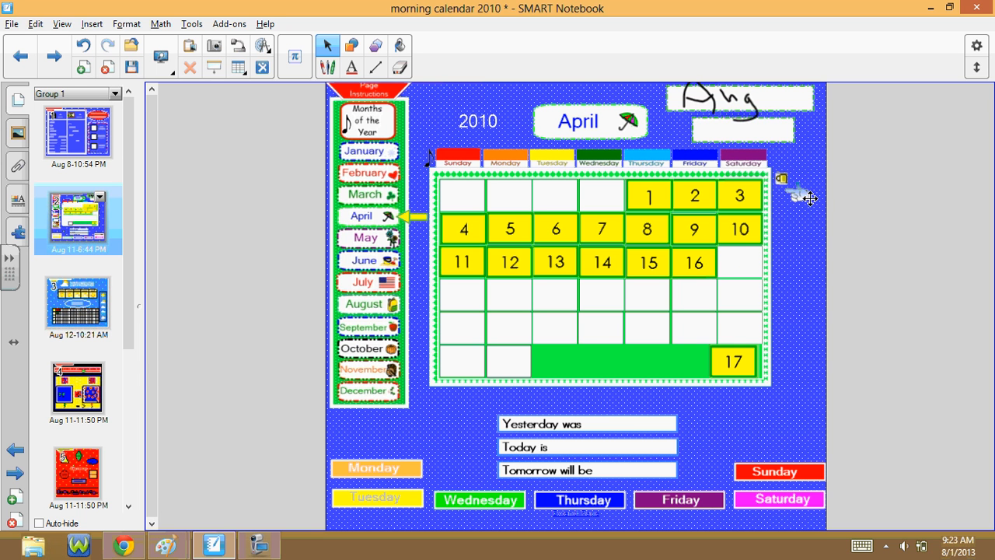
click(689, 264)
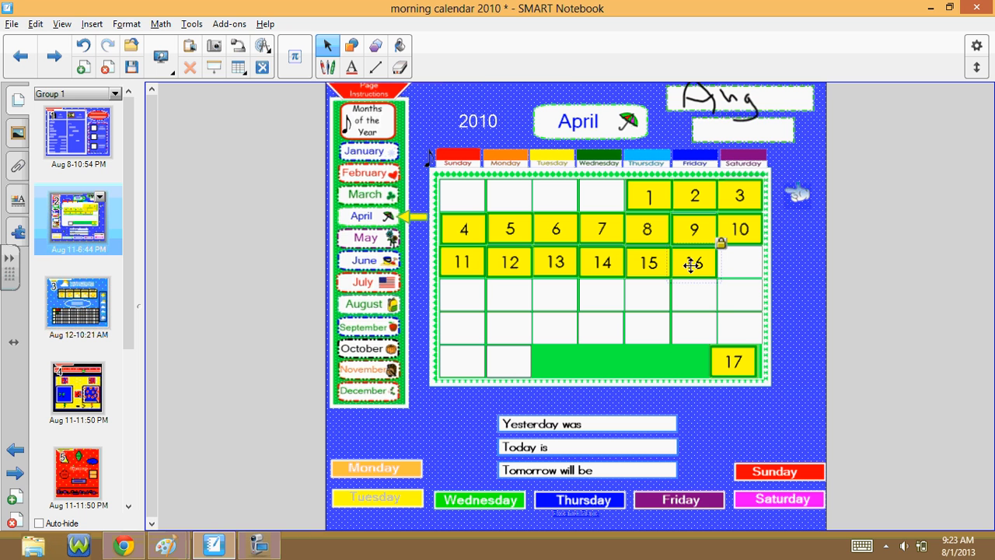
drag(707, 275, 746, 371)
drag(652, 261, 742, 367)
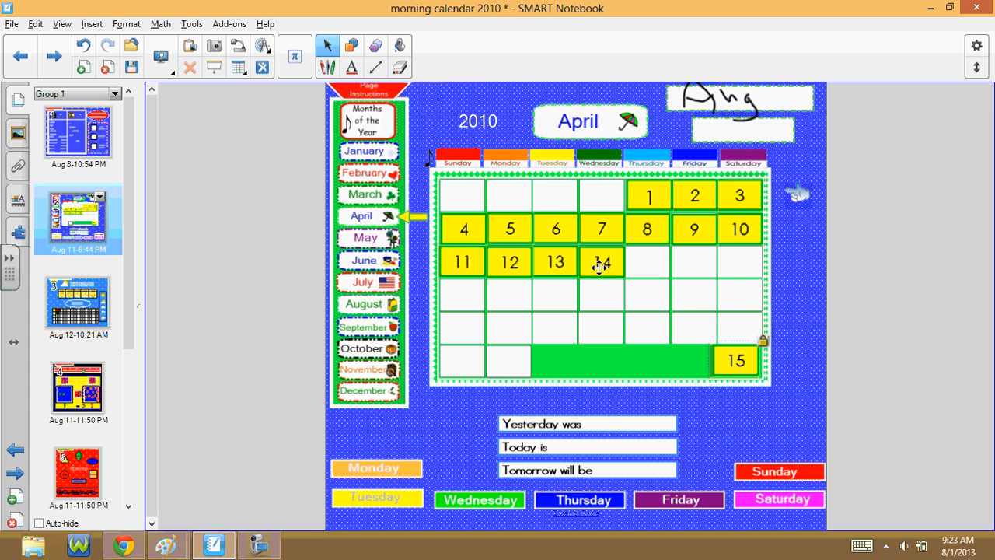
drag(600, 267, 738, 367)
drag(552, 261, 736, 364)
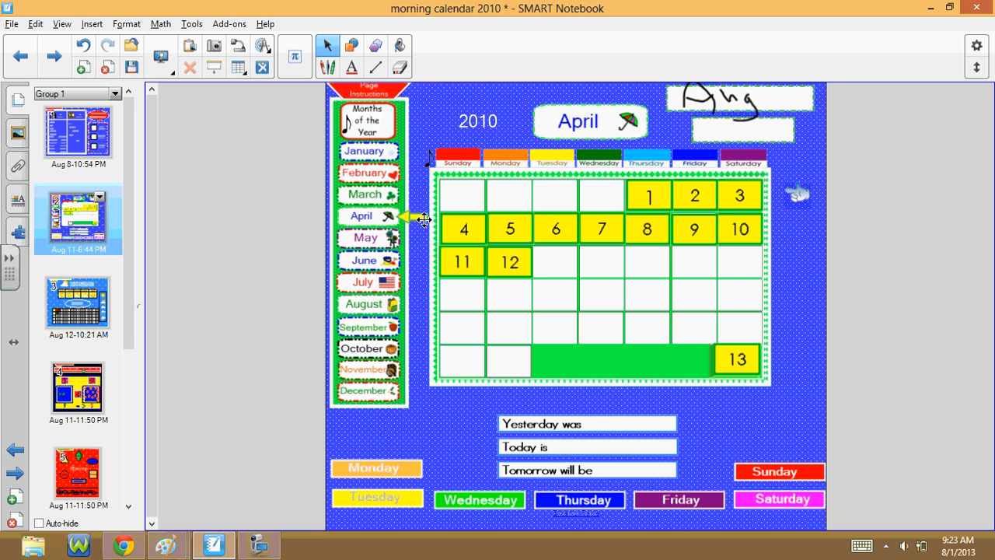
drag(507, 260, 737, 359)
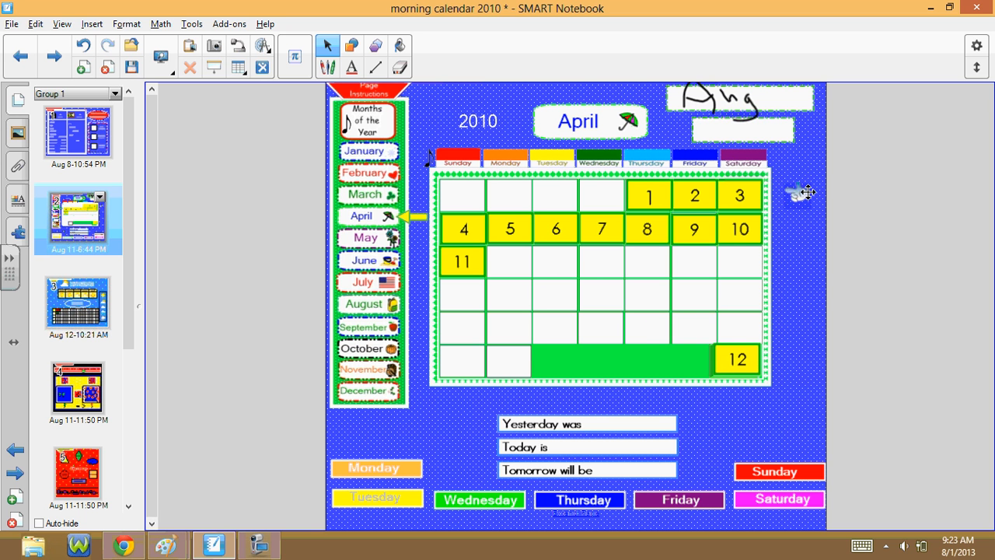
Place the pointing hand on date 2, and put tiles 12 and 13 back after 11 in the calendar's third row.
drag(806, 195, 687, 199)
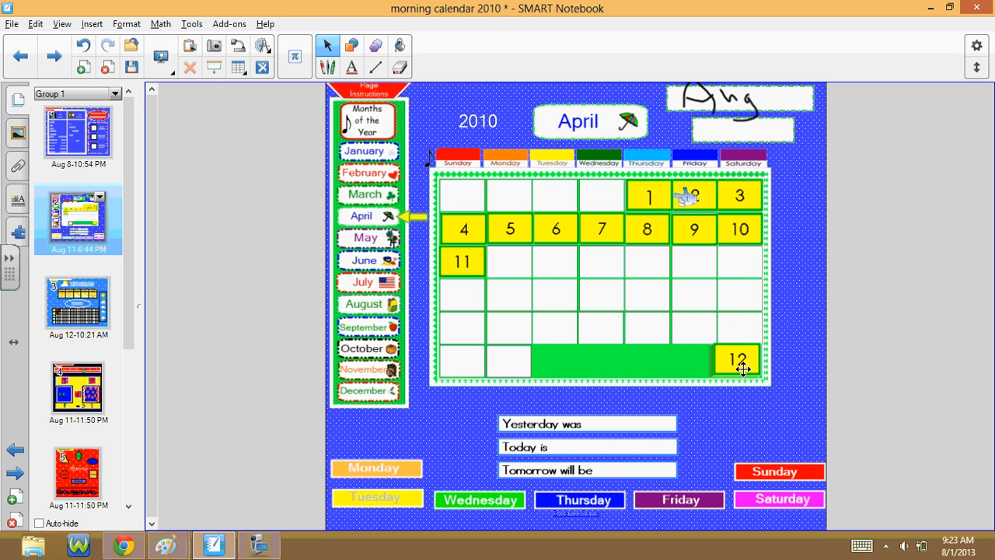
drag(743, 362, 507, 262)
drag(749, 363, 565, 267)
mouse_move(561, 263)
mouse_down()
mouse_move(554, 249)
mouse_move(555, 257)
mouse_up()
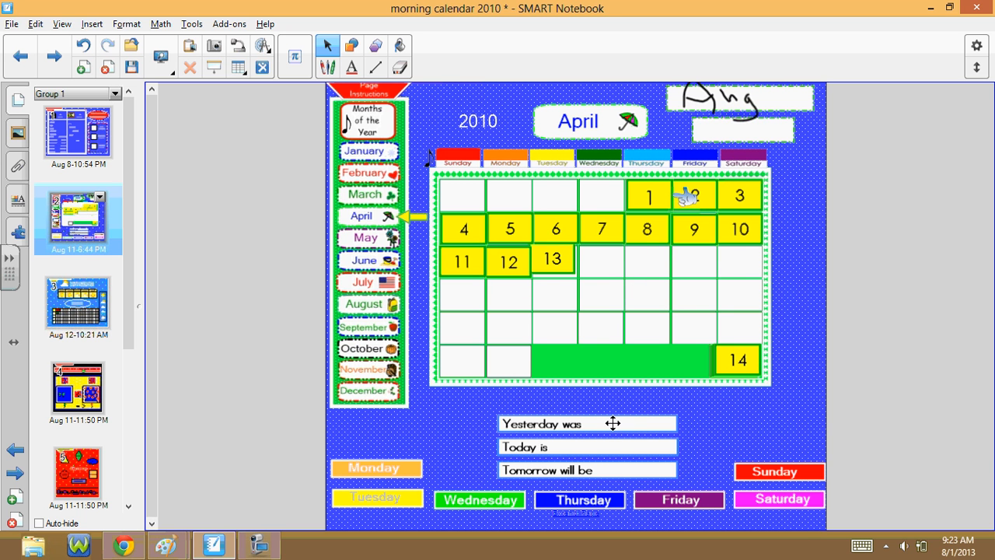
Add the text "July 31" in 12-point Arial after "Yesterday was" below the calendar.
click(352, 68)
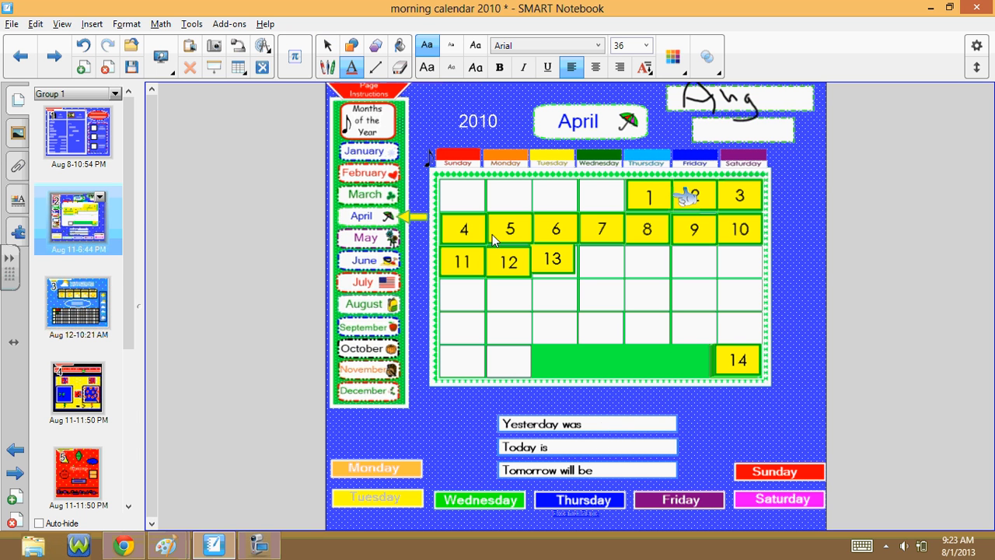
click(599, 426)
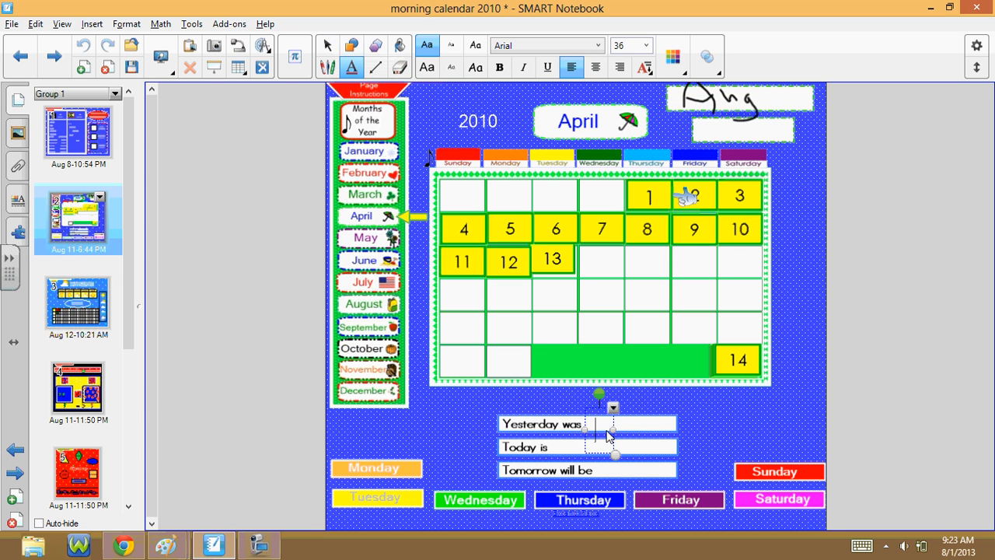
click(647, 47)
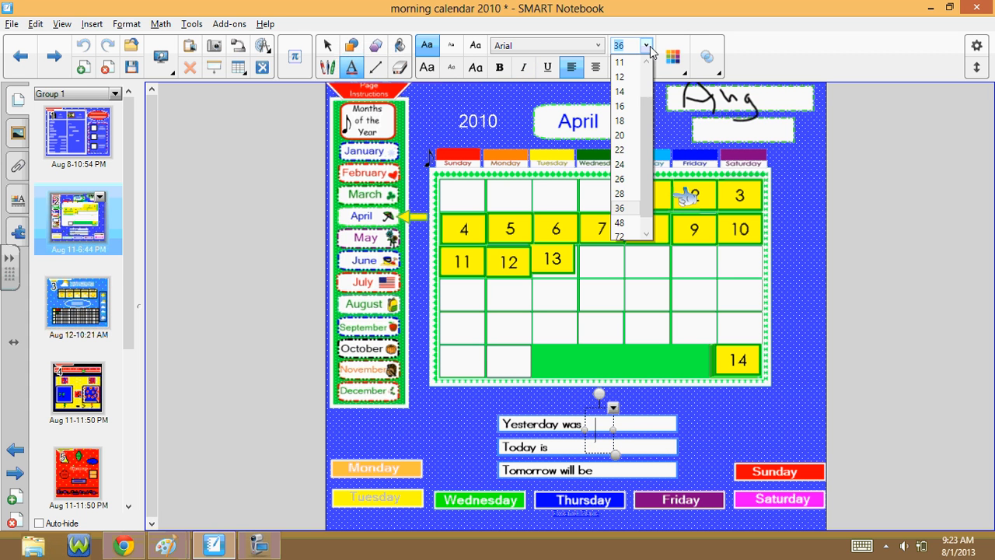
click(642, 97)
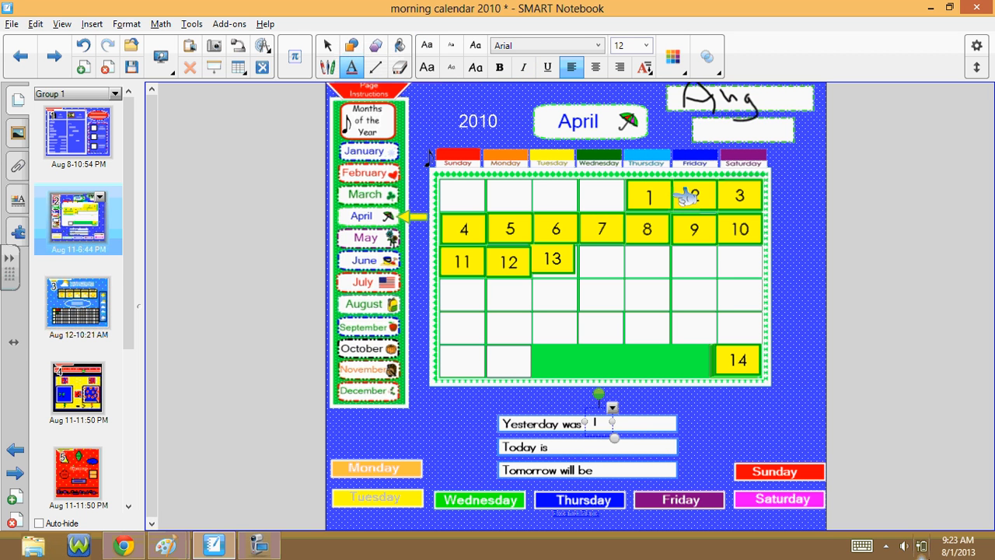
text(July)
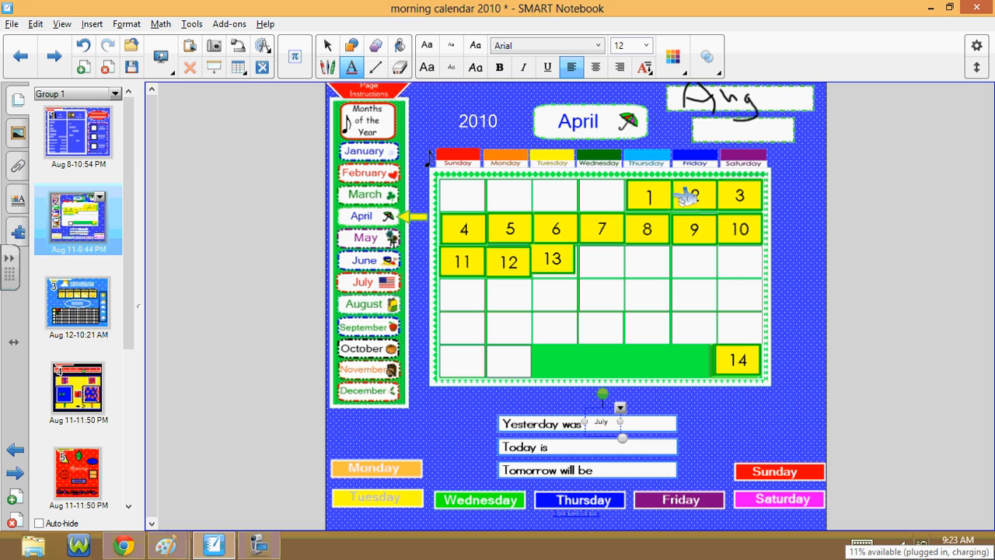
text( 31)
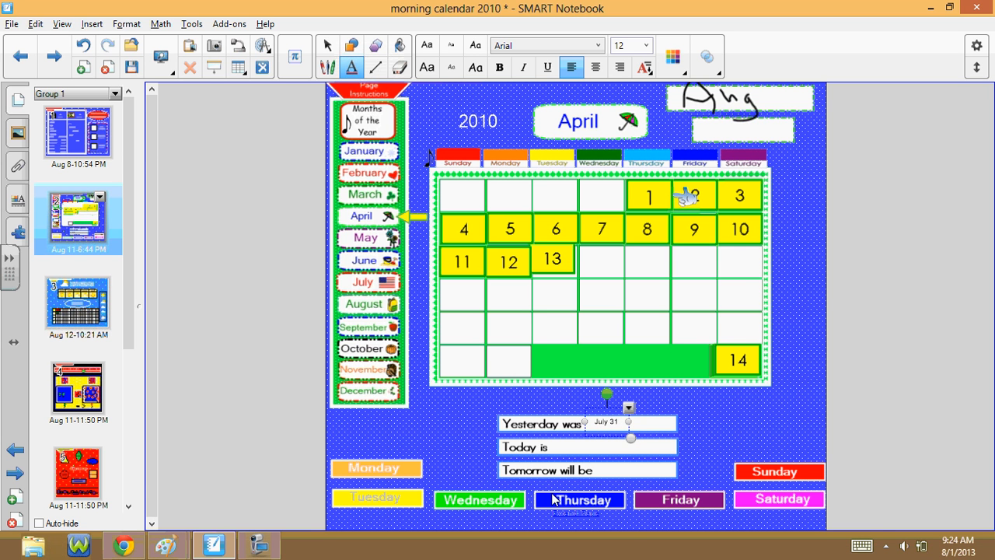
click(755, 408)
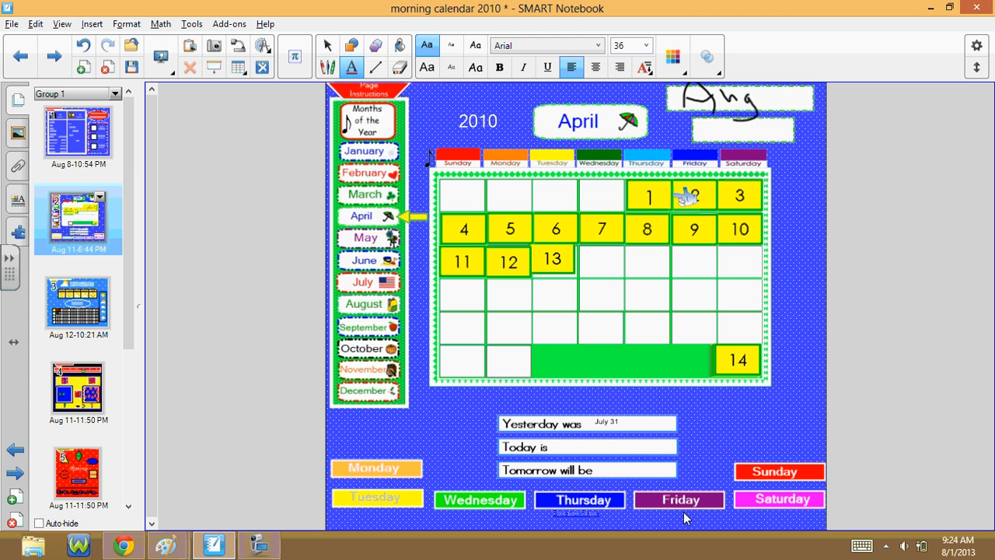
Place the Wednesday label in the "Yesterday was" box and the Thursday label in the "Today is" box.
click(616, 504)
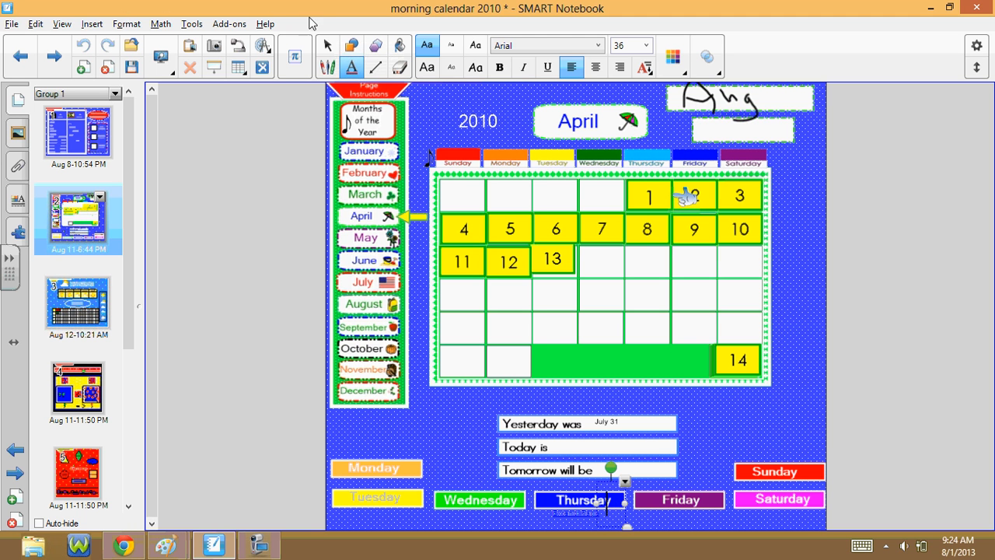
click(326, 48)
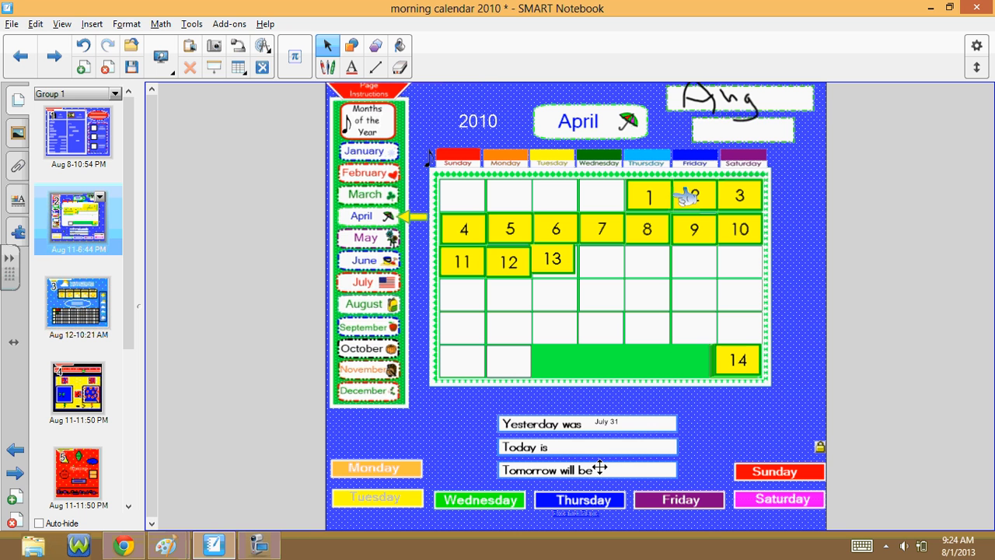
drag(478, 510, 639, 429)
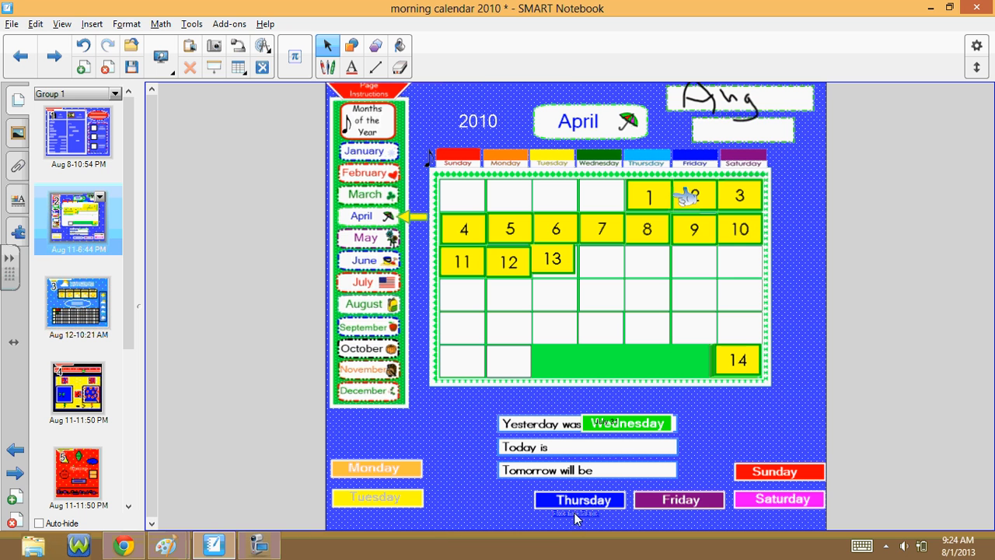
drag(581, 503, 622, 450)
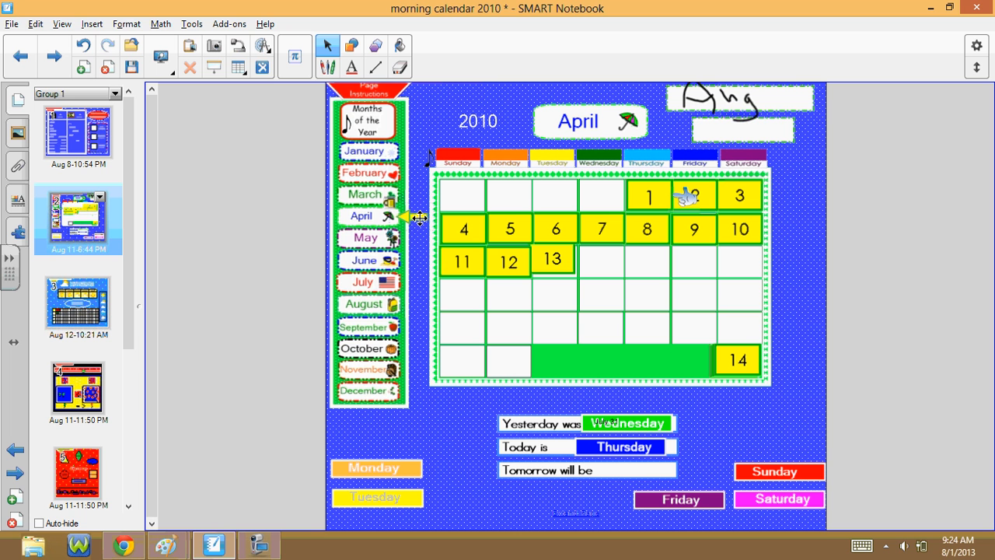
Point the yellow month arrow at August, and unlock and delete the large April label above the calendar.
drag(420, 219, 426, 310)
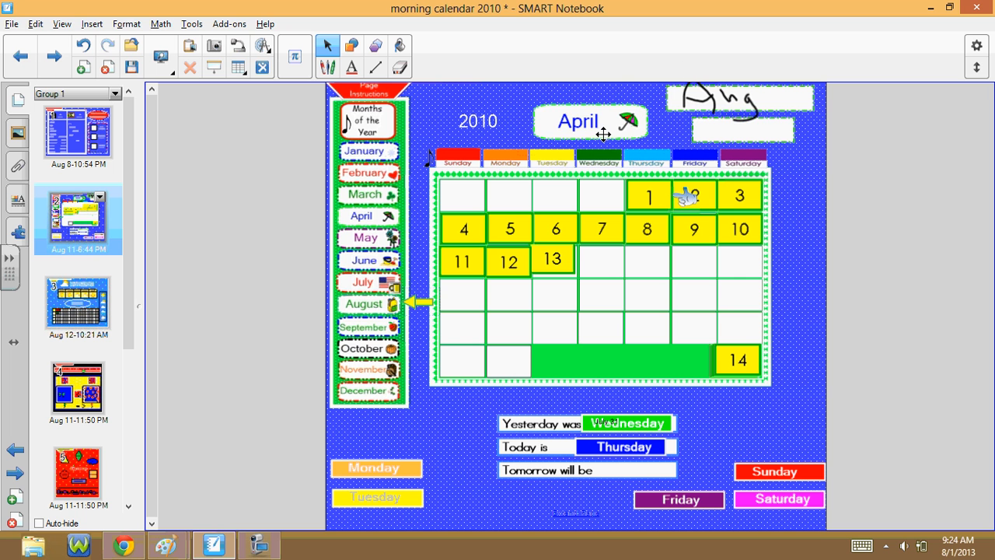
mouse_move(603, 135)
mouse_down()
mouse_move(538, 124)
mouse_move(530, 135)
mouse_move(554, 129)
mouse_move(597, 146)
mouse_move(587, 132)
mouse_up()
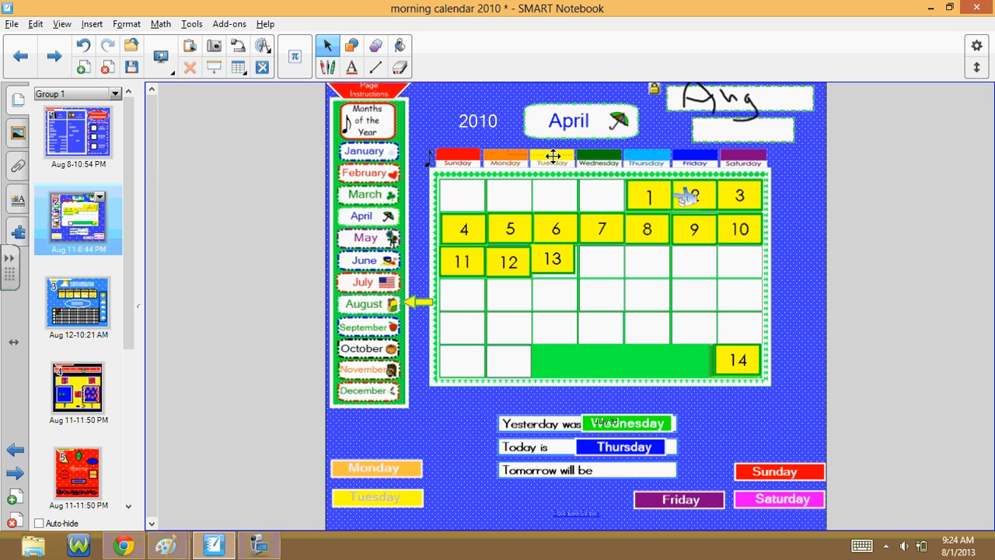
click(590, 121)
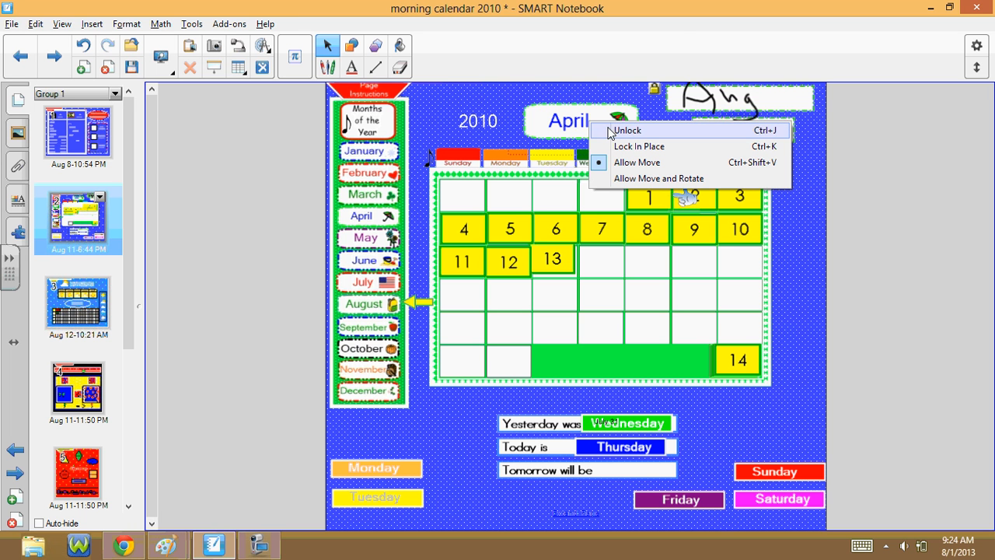
click(612, 130)
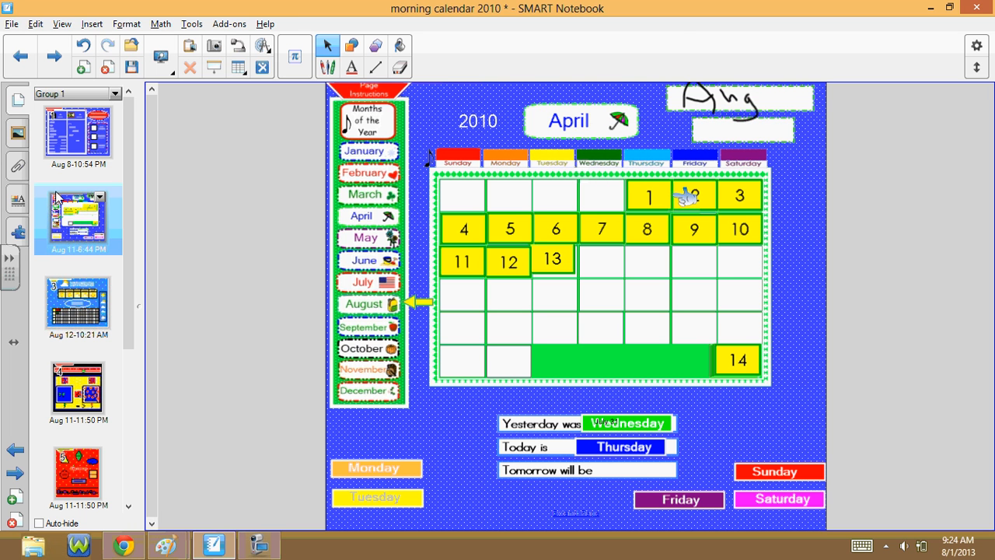
click(567, 124)
click(198, 74)
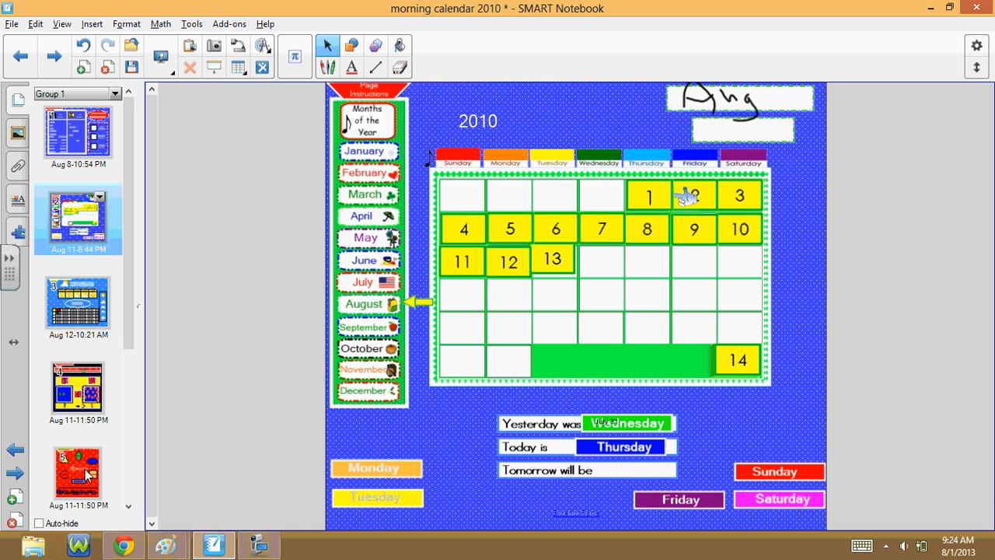
Unlock the August label on the Month Labels page and copy it.
scroll(106, 428, down, 5)
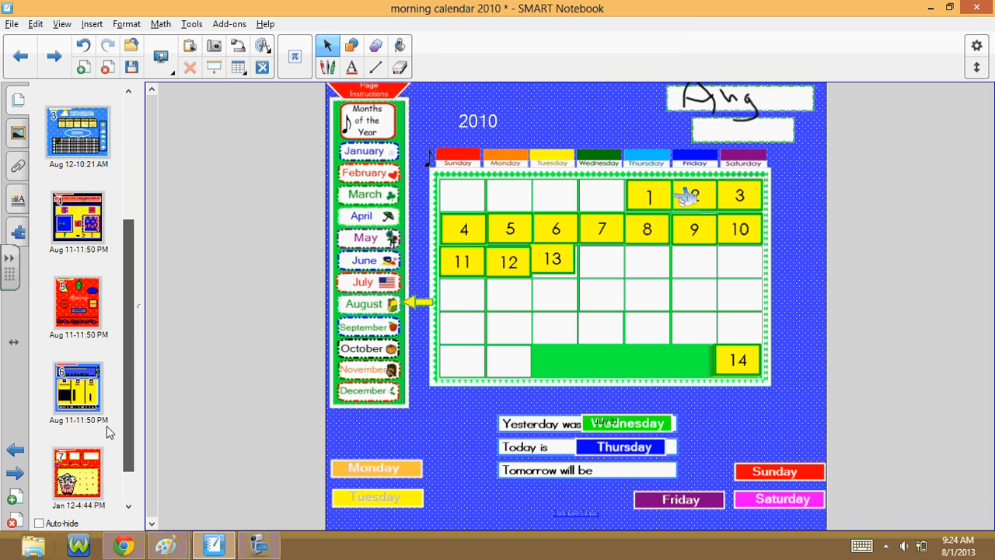
click(58, 481)
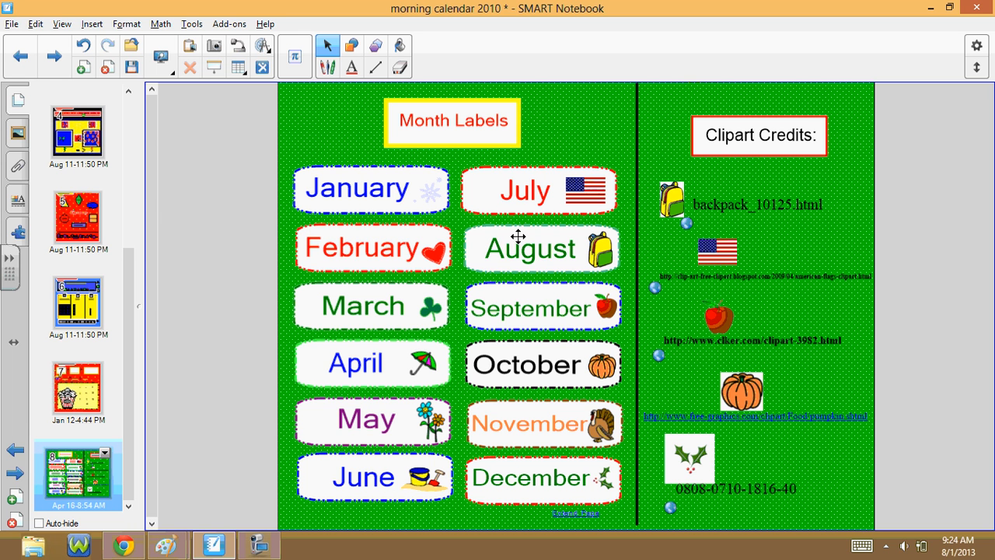
click(533, 262)
click(536, 264)
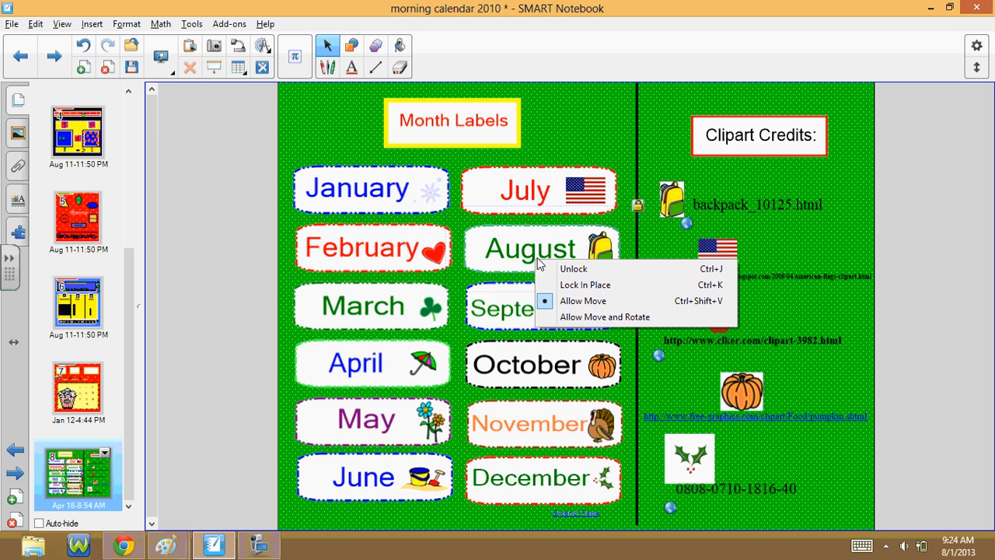
click(596, 273)
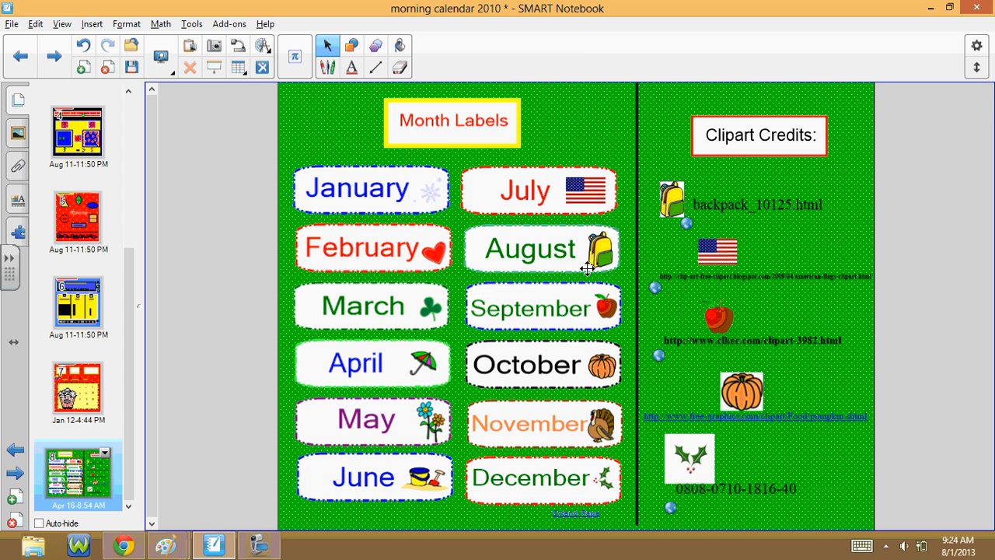
right_click(549, 247)
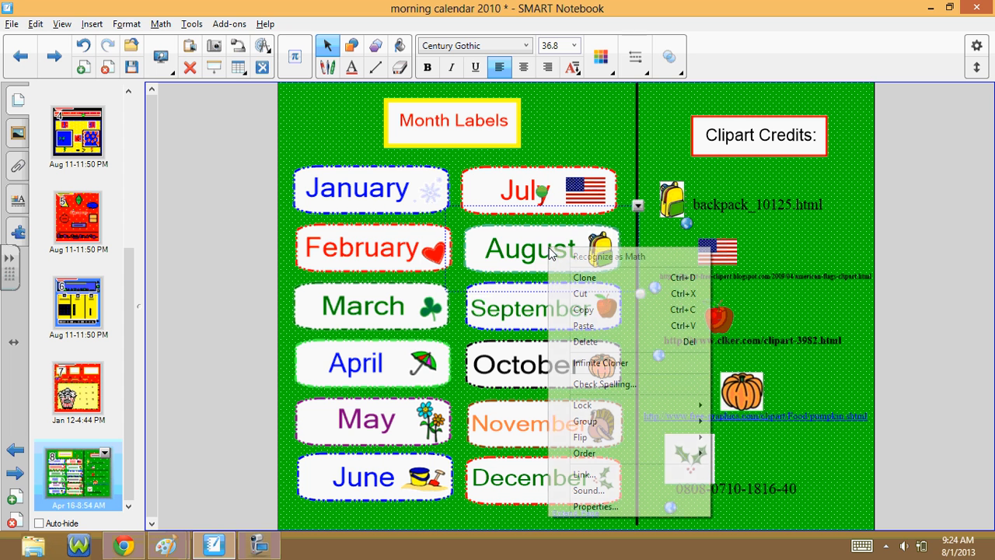
click(606, 310)
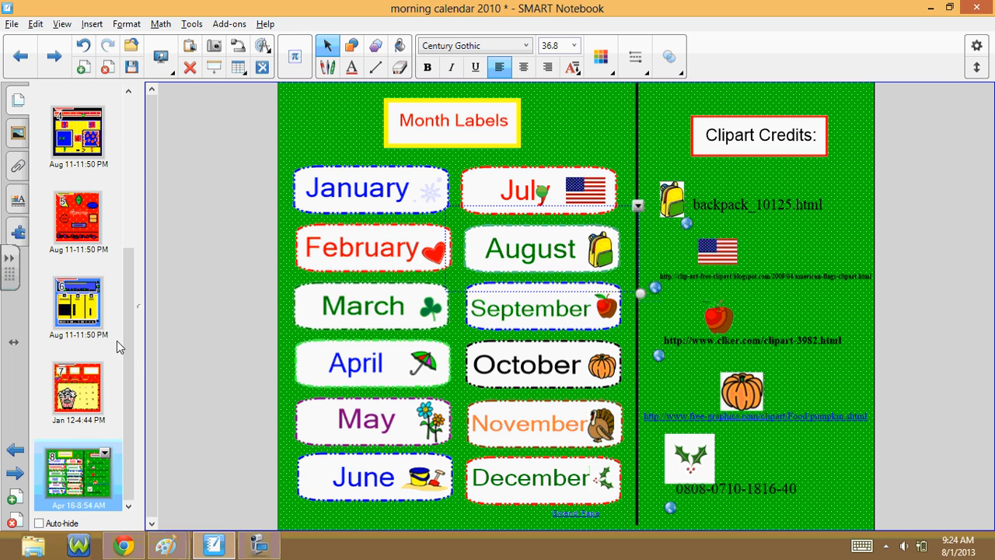
Paste the August label onto the calendar page and position it above the calendar, beside the year.
scroll(117, 340, up, 5)
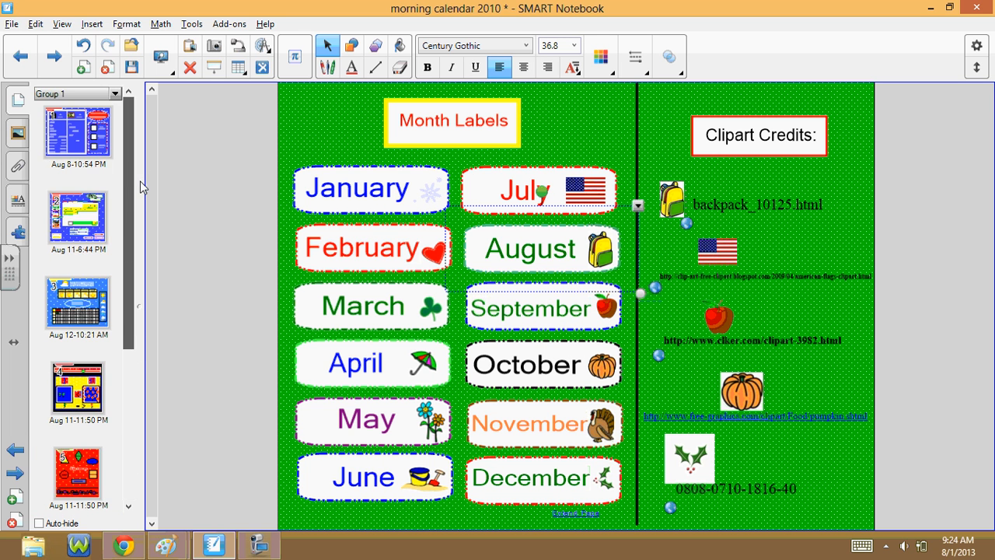
click(88, 240)
right_click(562, 119)
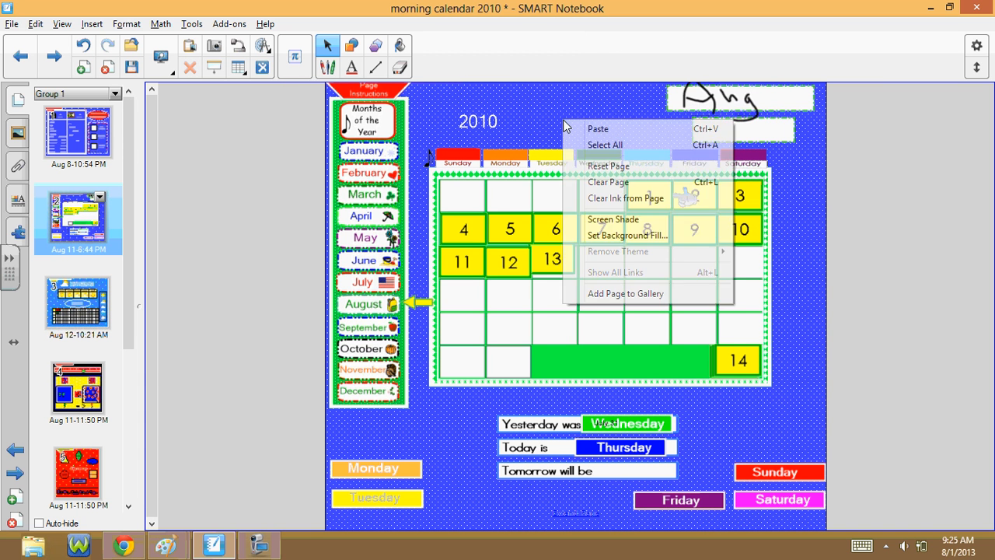
click(581, 129)
drag(567, 171, 596, 127)
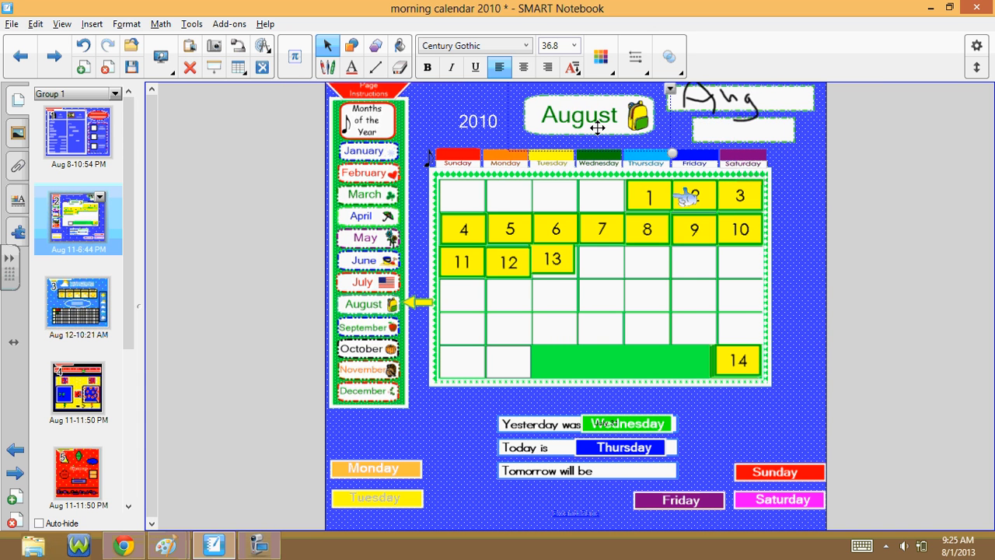
Unlock the year text above the calendar and change it to 2013.
click(476, 121)
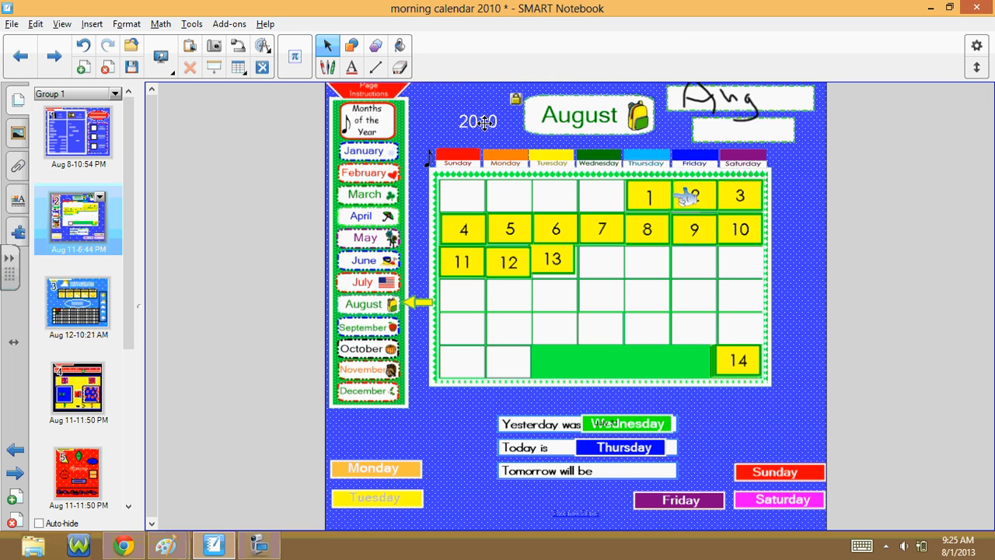
right_click(485, 121)
click(506, 135)
click(494, 125)
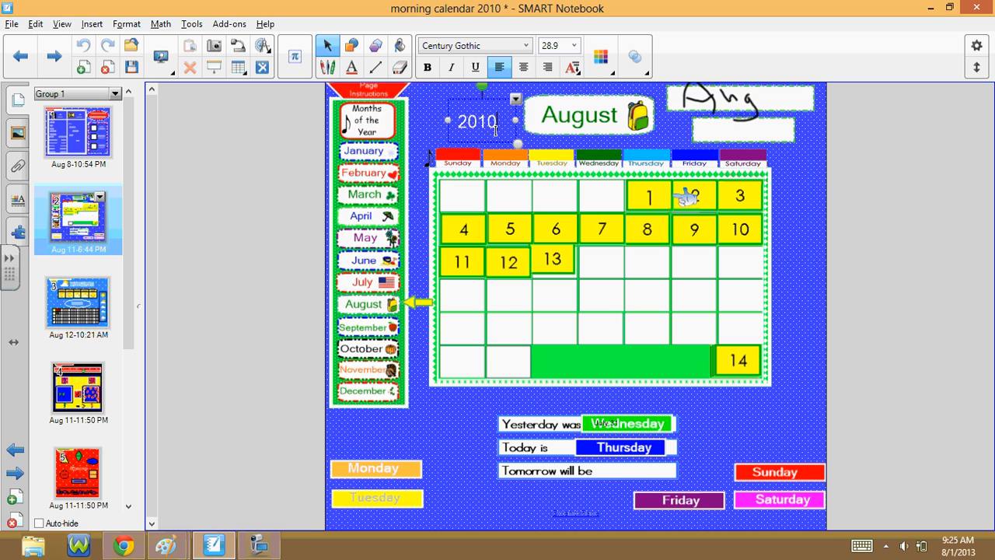
key(BackSpace)
click(864, 430)
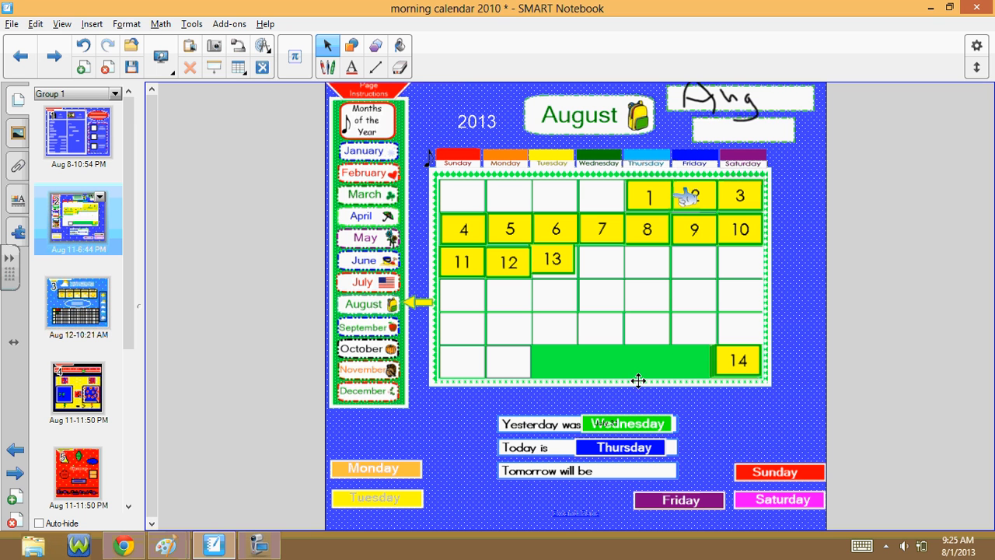
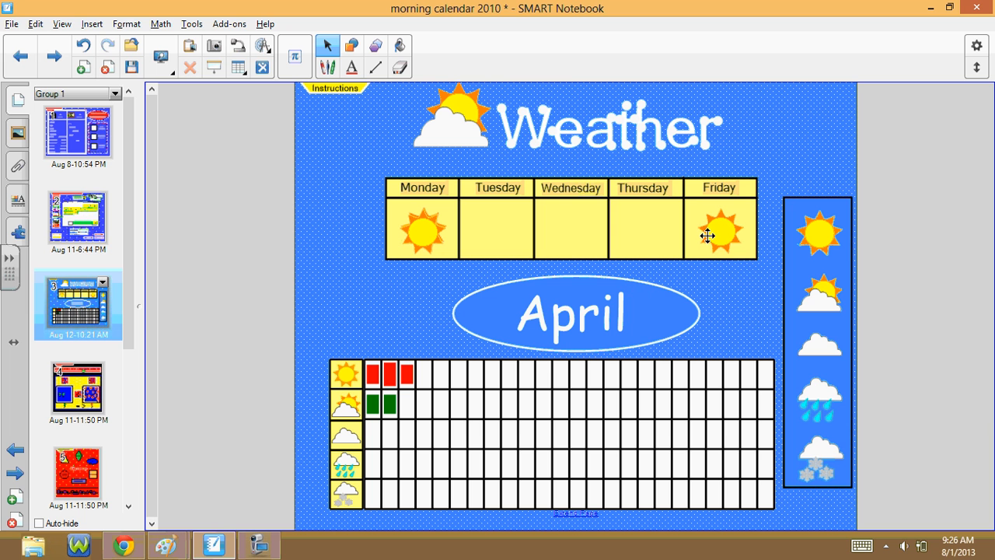
Delete the sun pictures from the Friday and Monday boxes of the weekly chart on the Weather page.
click(716, 225)
click(303, 219)
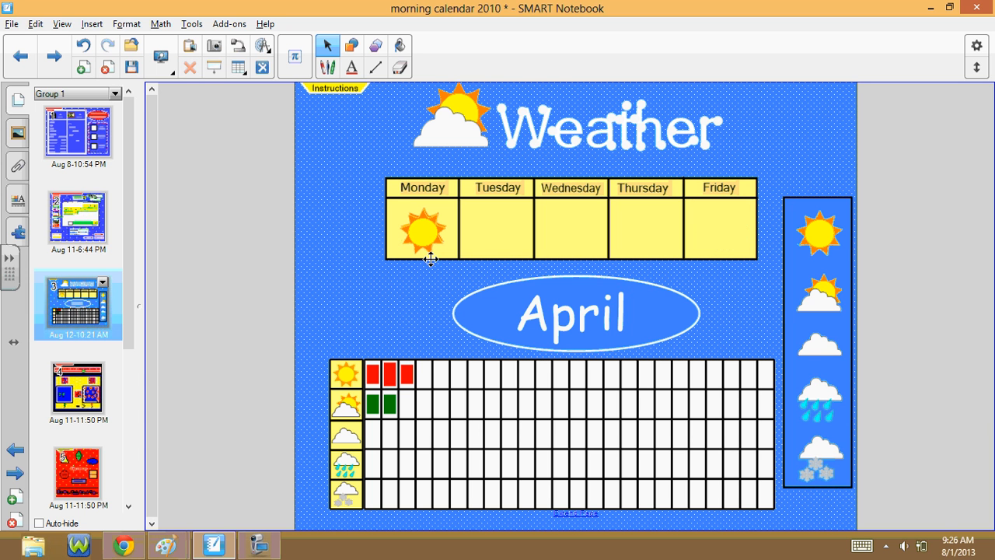
click(424, 236)
click(191, 68)
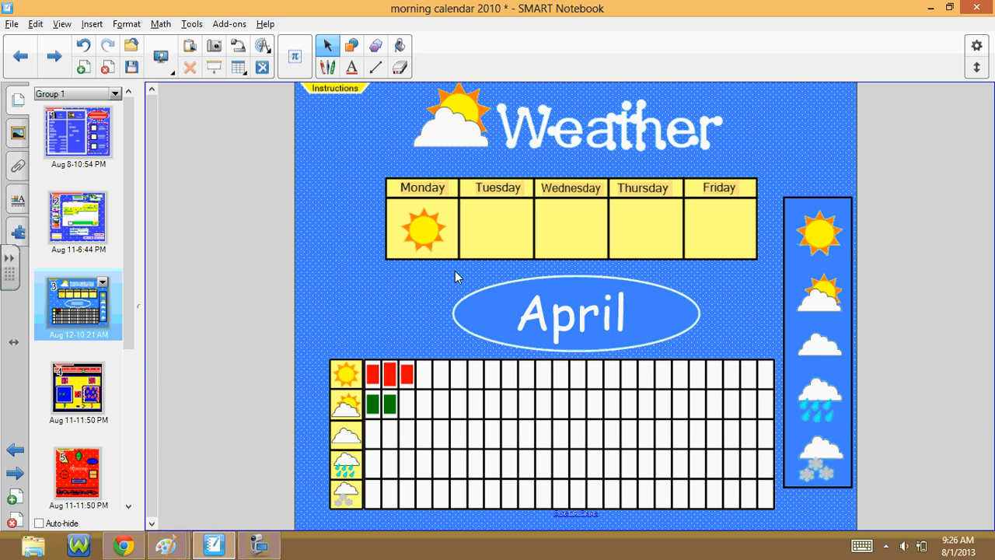
click(428, 223)
click(190, 68)
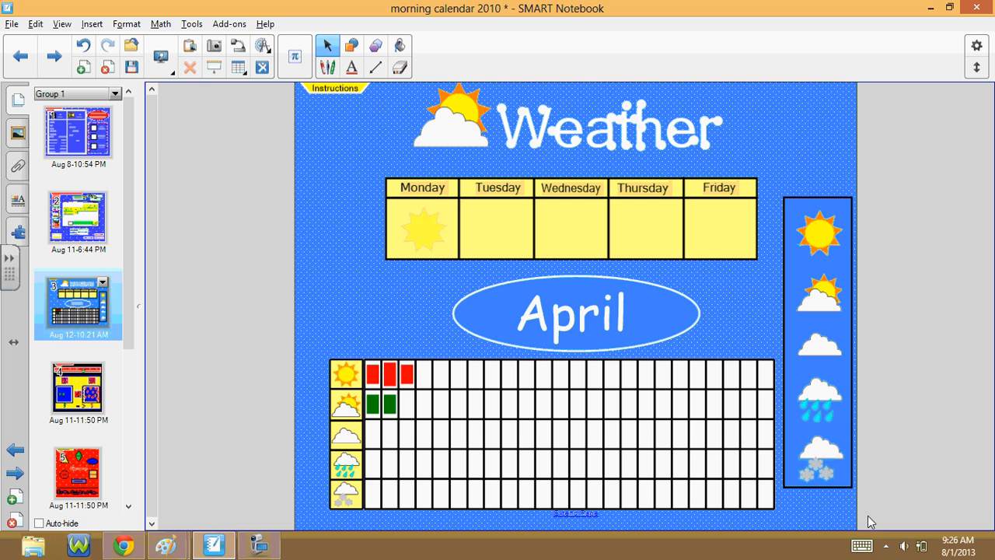
Unlock the month text in the oval on the Weather page and replace it with "August".
click(602, 324)
click(614, 332)
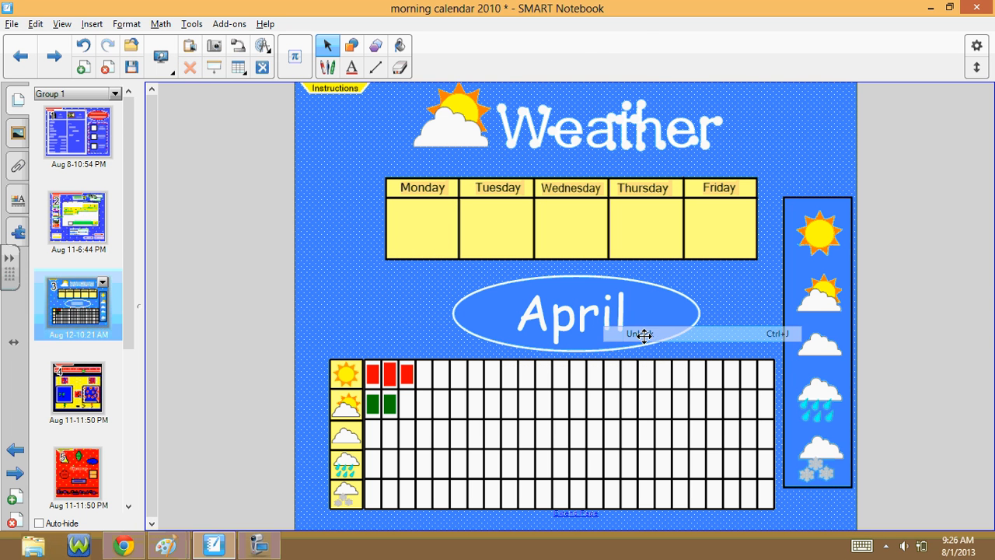
double_click(598, 332)
drag(631, 327, 522, 352)
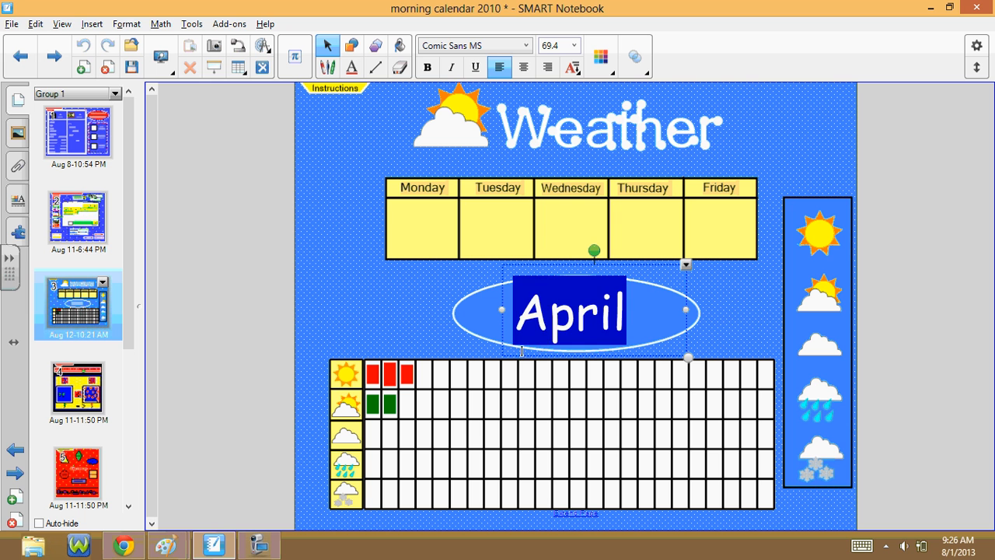
text(August)
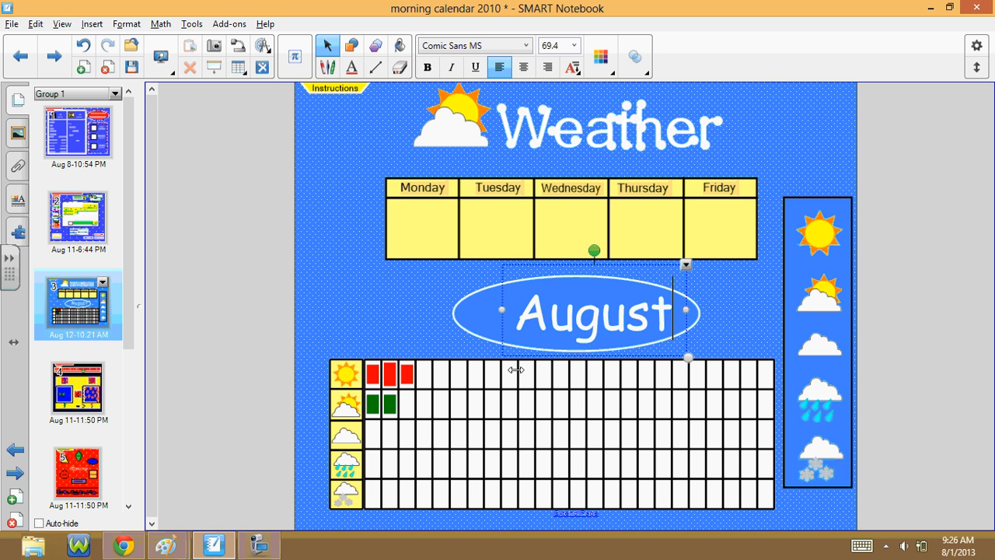
click(390, 385)
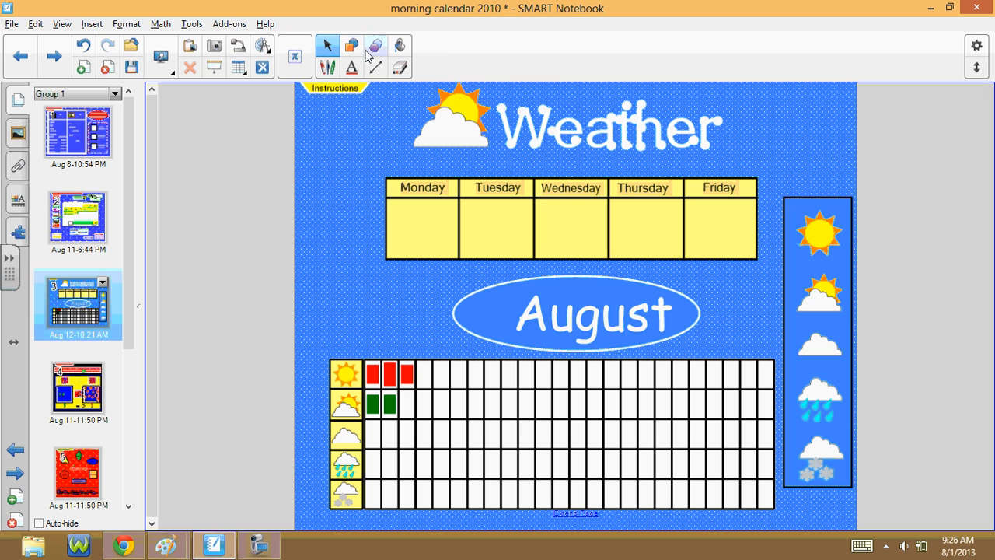
Delete the three red markers from the sunny row of the weather graph.
click(410, 375)
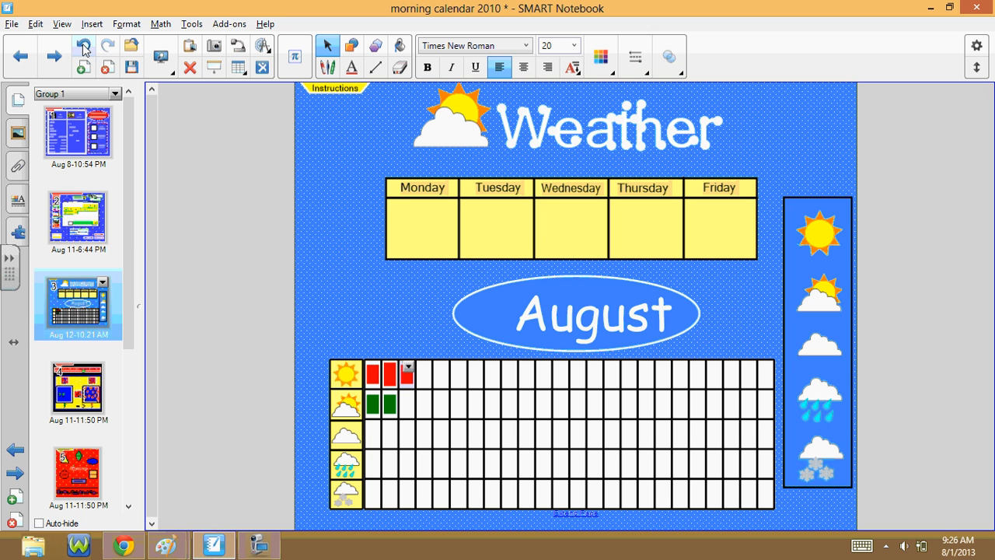
click(189, 68)
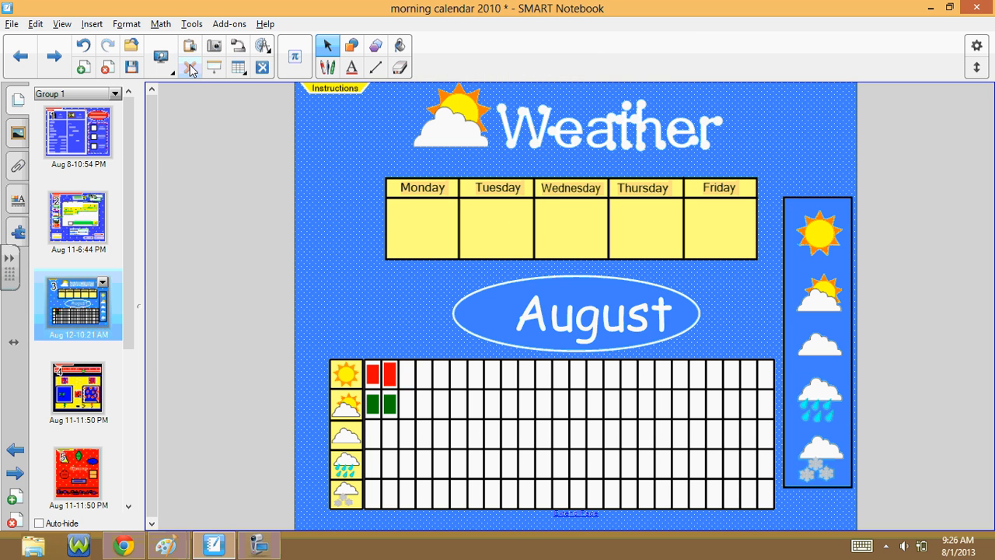
right_click(393, 368)
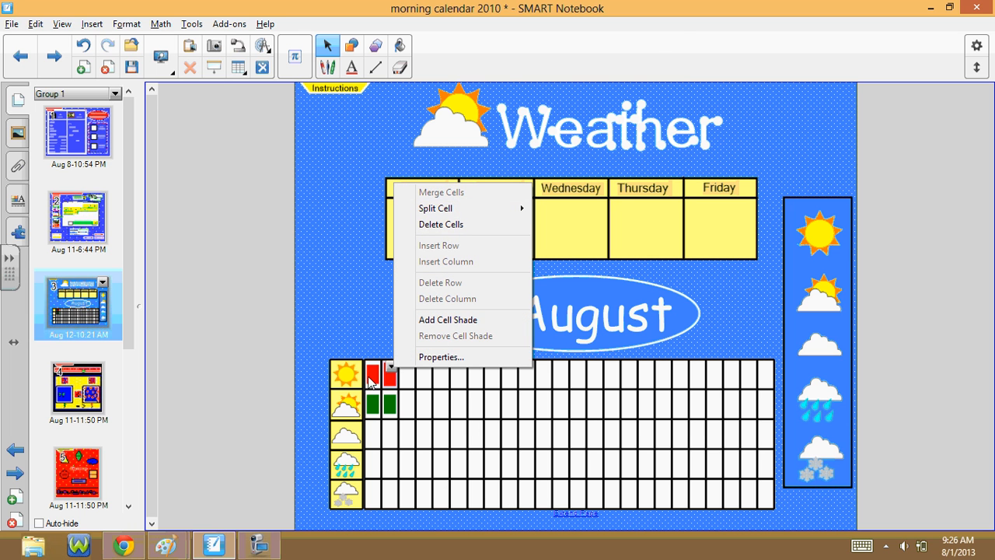
click(389, 376)
click(390, 381)
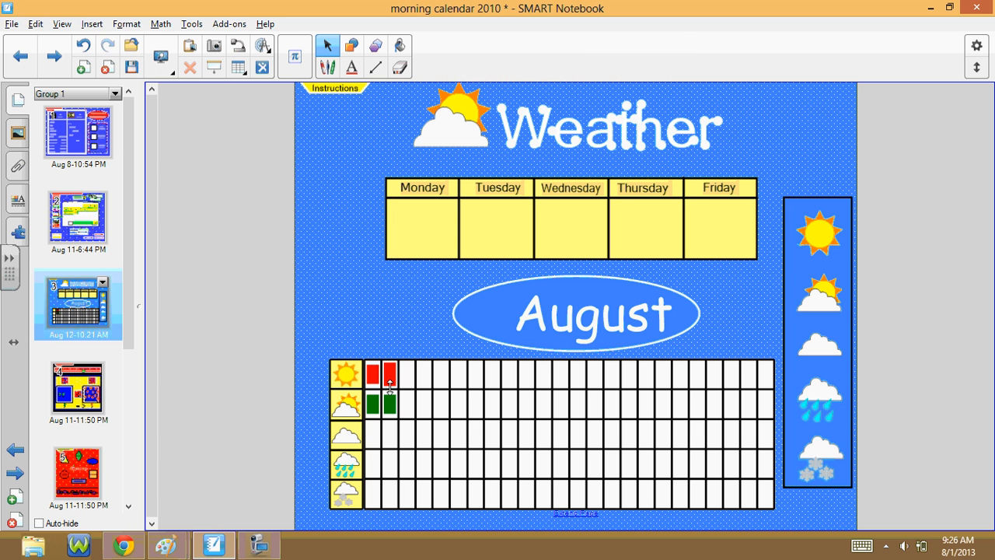
click(388, 380)
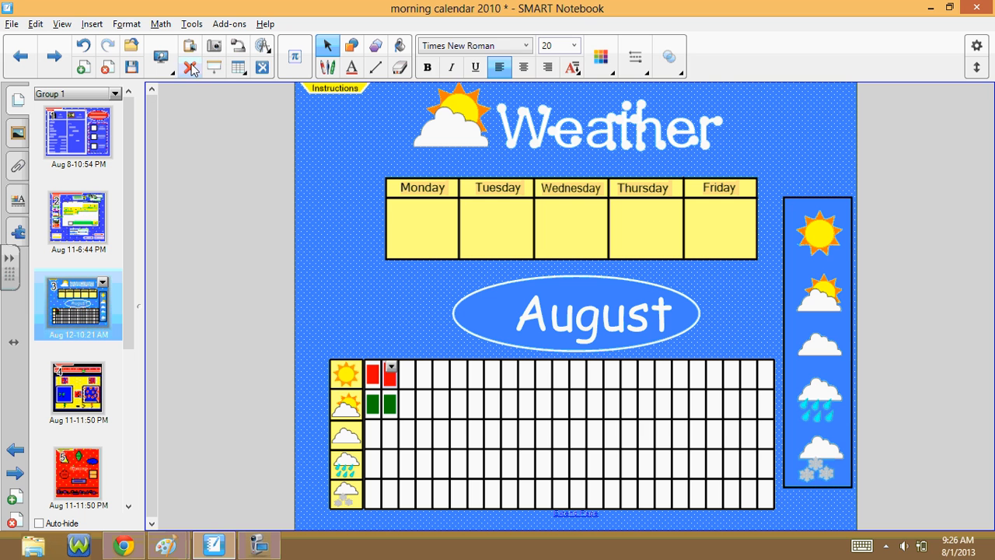
click(190, 68)
click(373, 378)
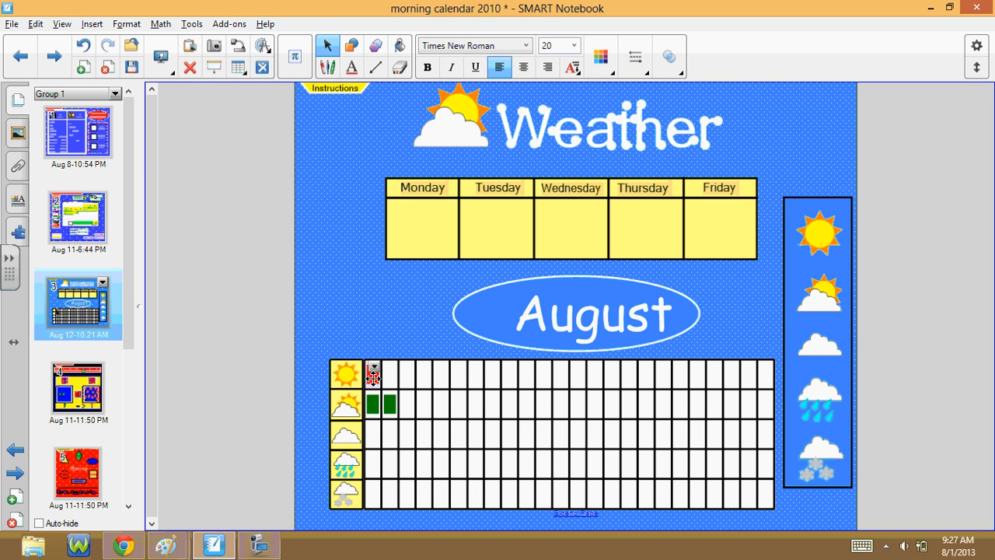
click(189, 68)
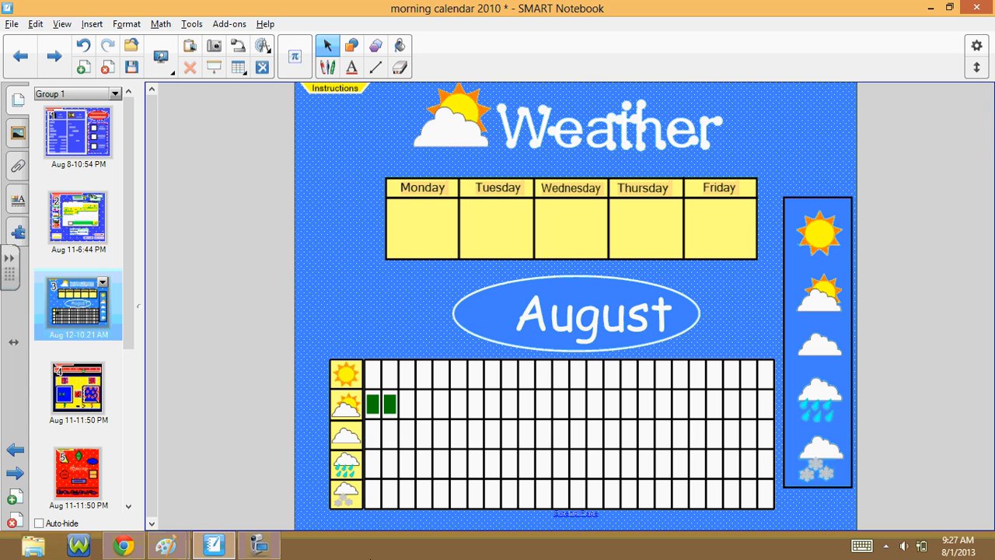
Delete the green markers from the partly cloudy row of the weather graph.
right_click(372, 218)
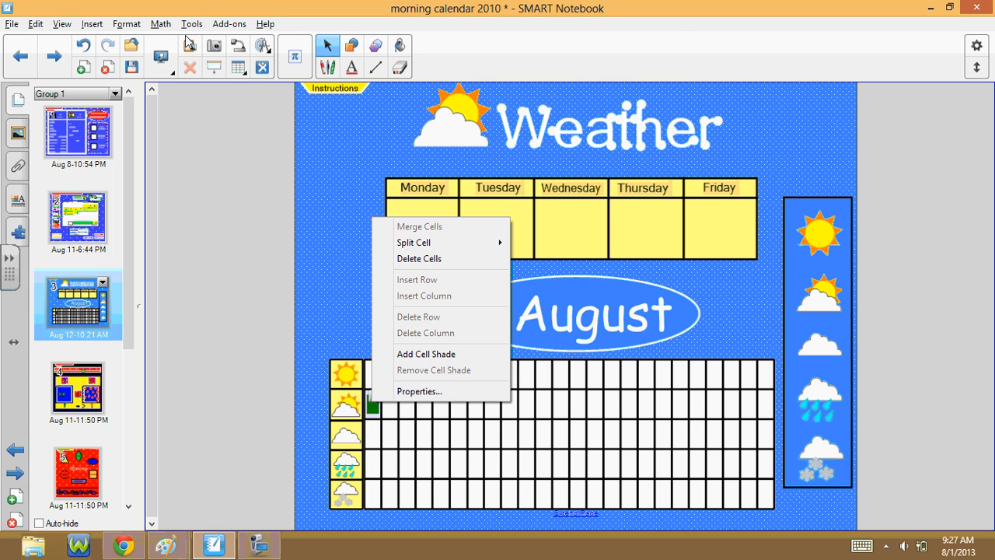
click(374, 406)
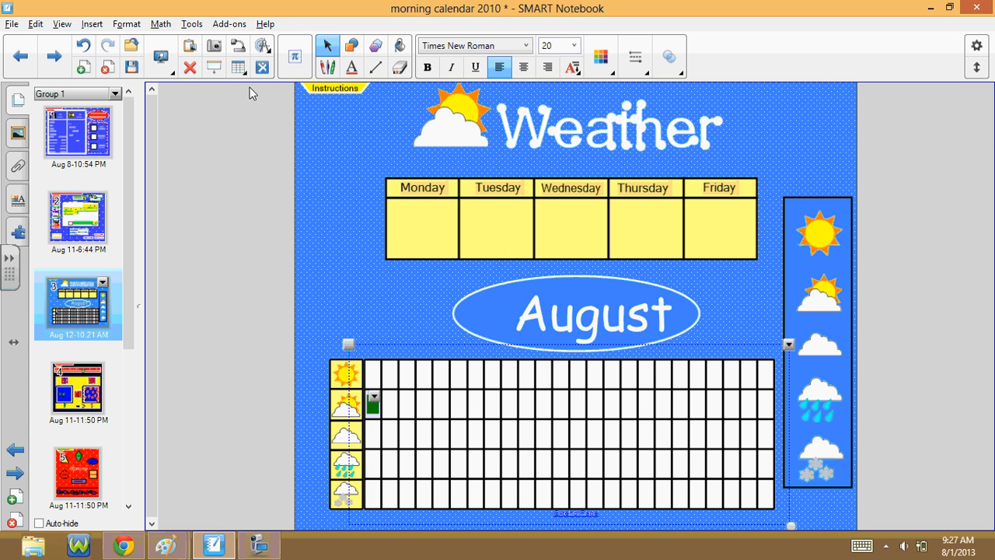
click(374, 403)
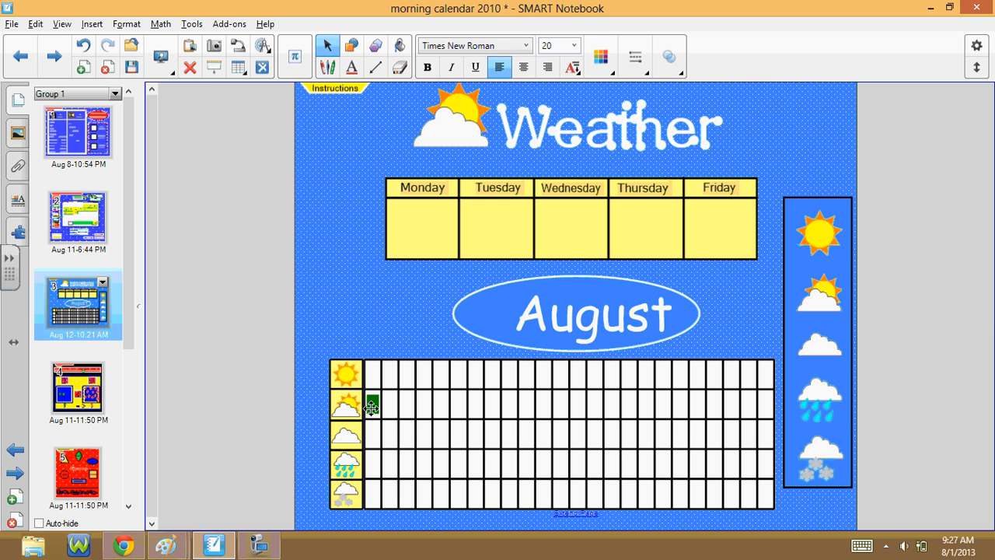
click(191, 67)
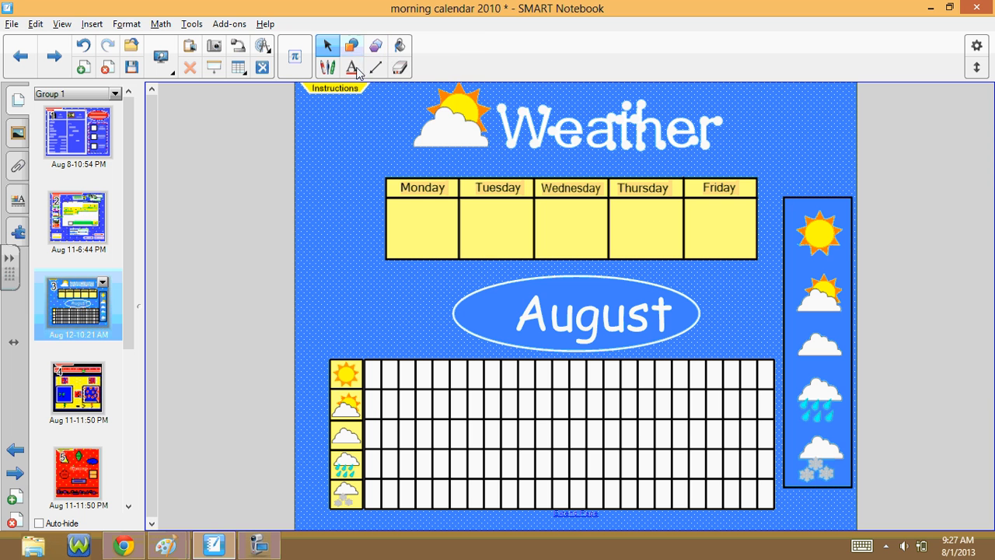
Fill the first three cells of the weather graph's sunny row with red.
click(401, 48)
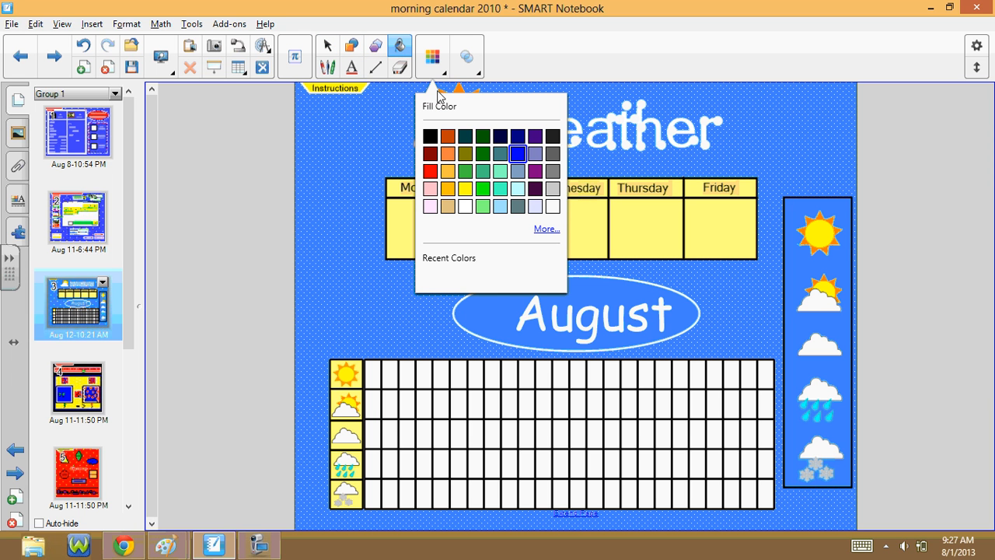
click(432, 173)
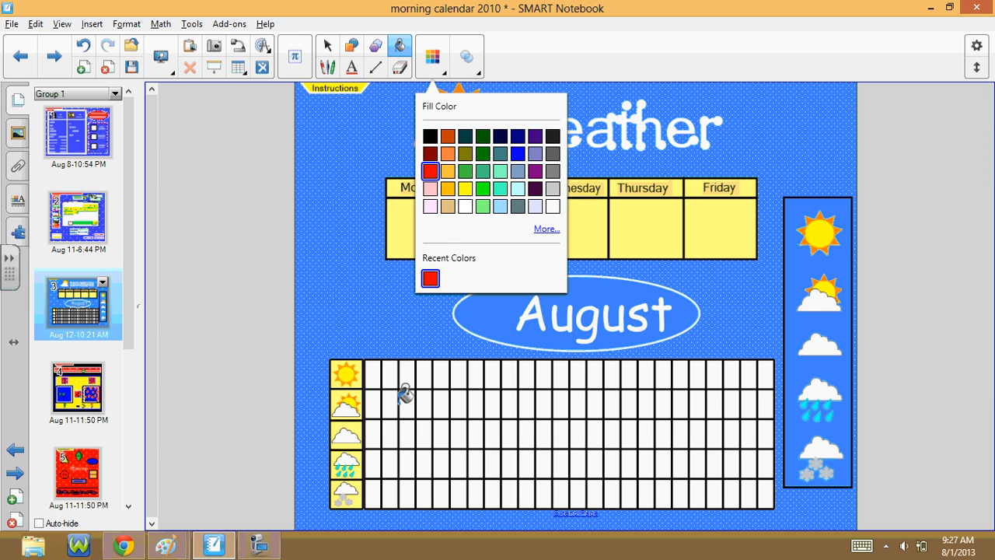
click(375, 373)
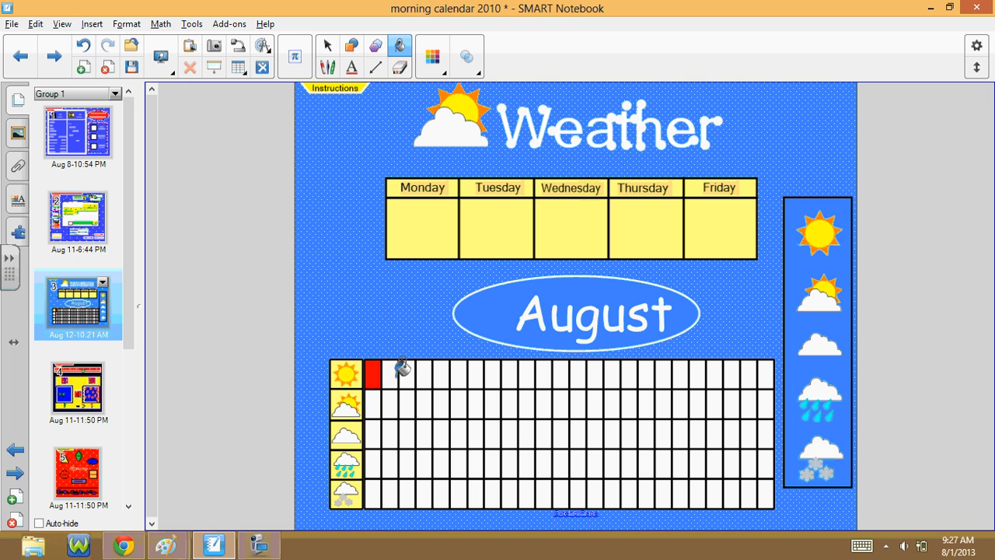
click(390, 373)
click(408, 373)
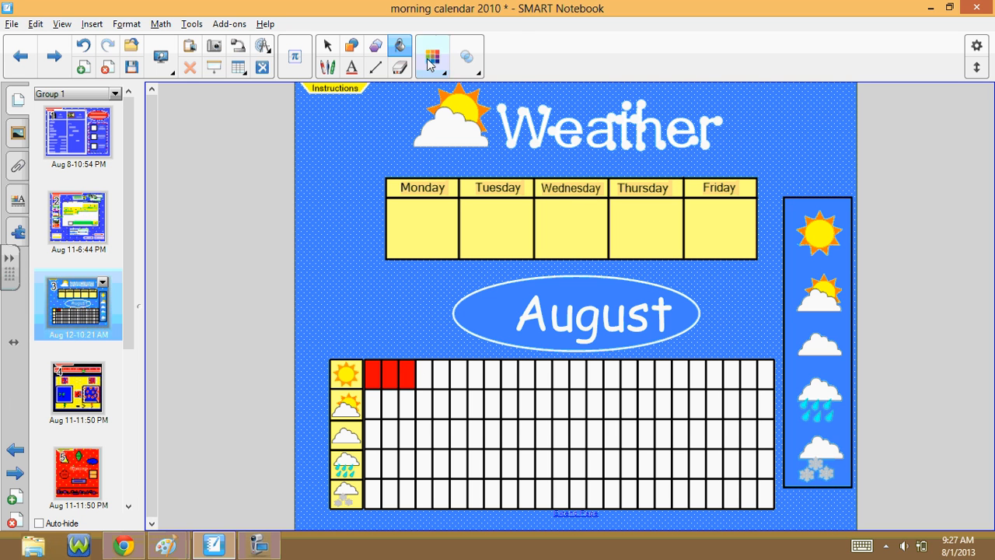
Fill the first cell of the weather graph's rainy row with blue.
click(400, 68)
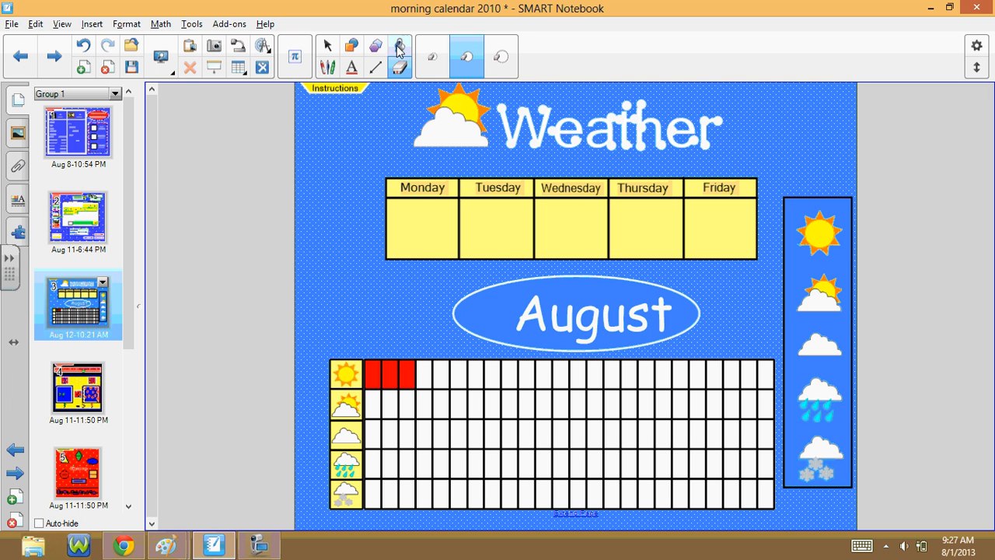
click(399, 46)
click(433, 56)
click(518, 154)
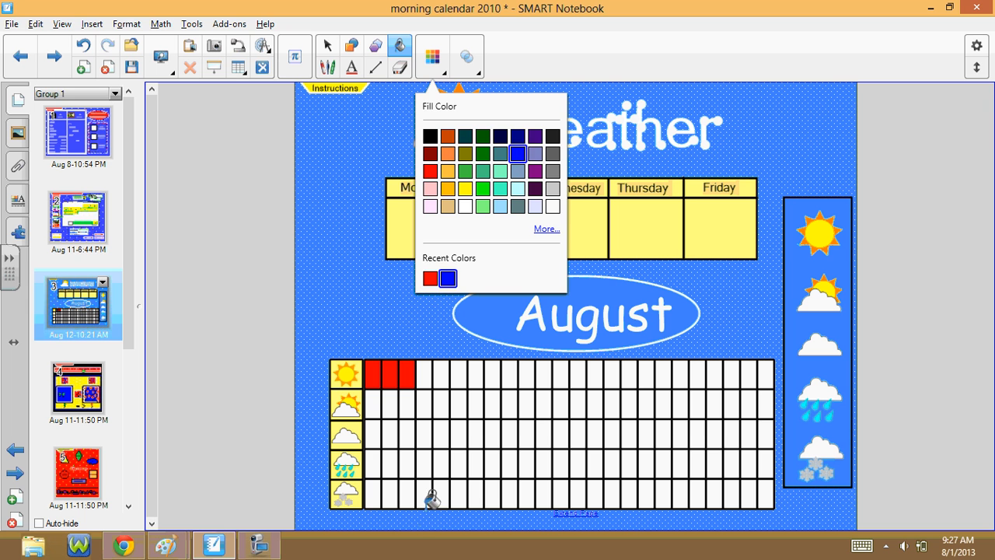
click(387, 454)
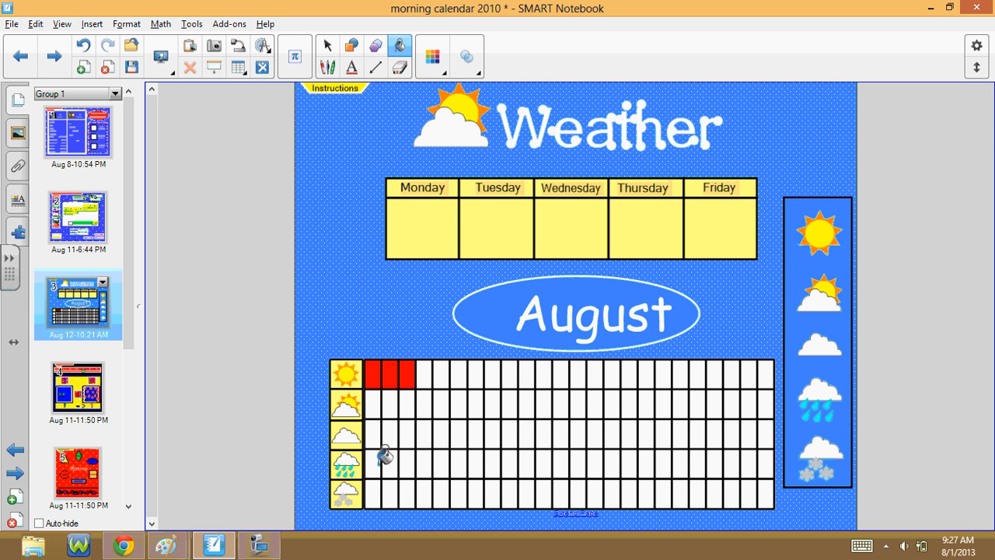
click(377, 460)
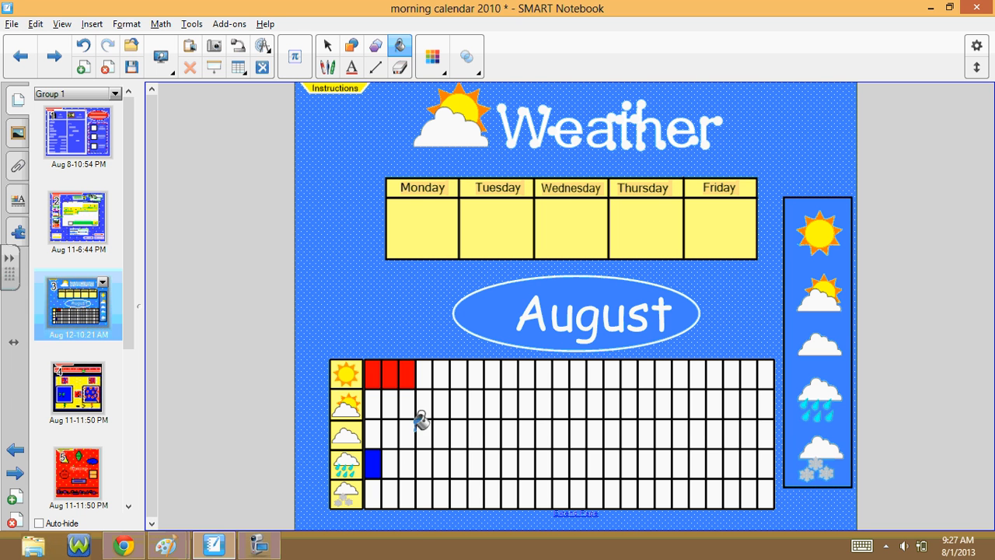
Fill the first two cells of the weather graph's partly cloudy row with green.
click(432, 57)
click(465, 171)
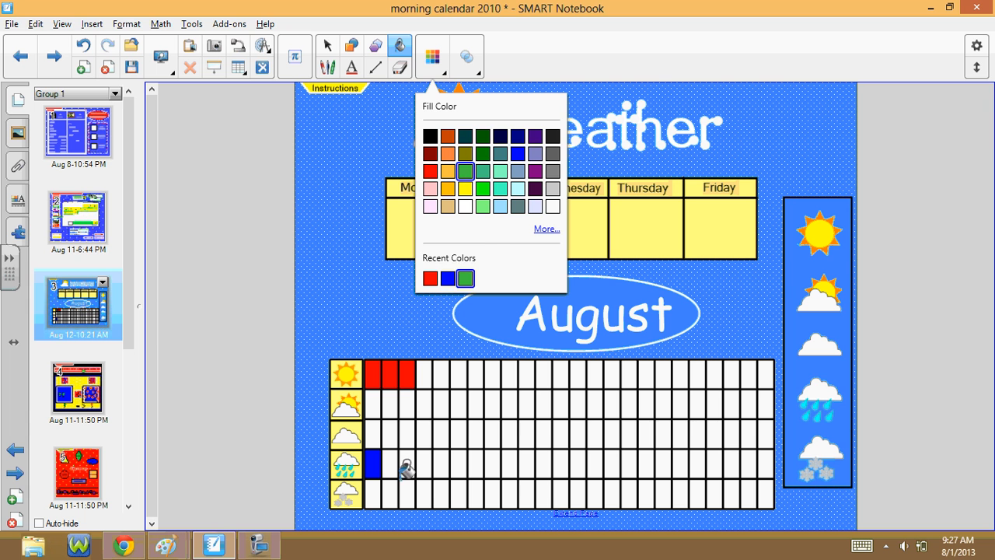
click(376, 401)
click(397, 397)
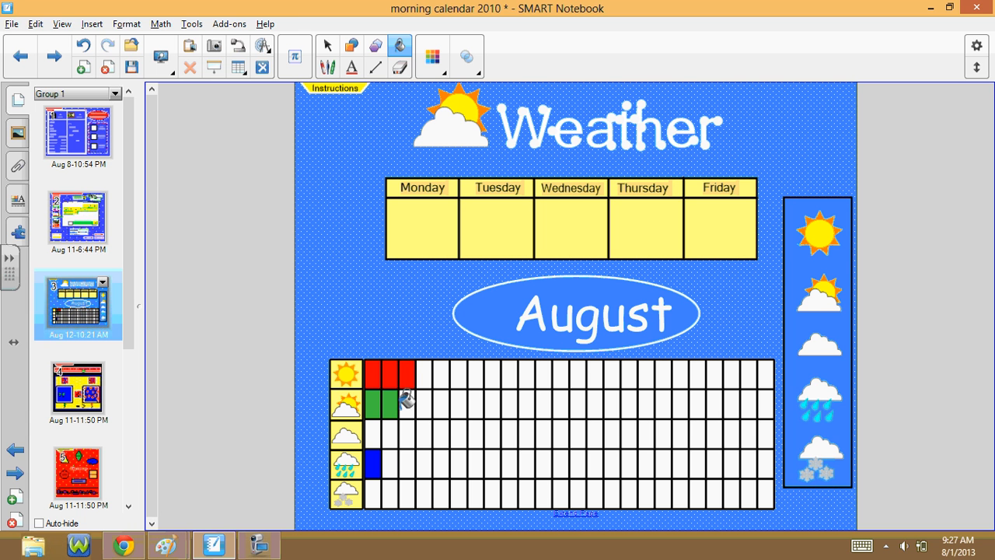
Fill the third, fourth and fifth cells of the weather graph's partly cloudy row with green.
click(410, 400)
click(427, 400)
click(442, 401)
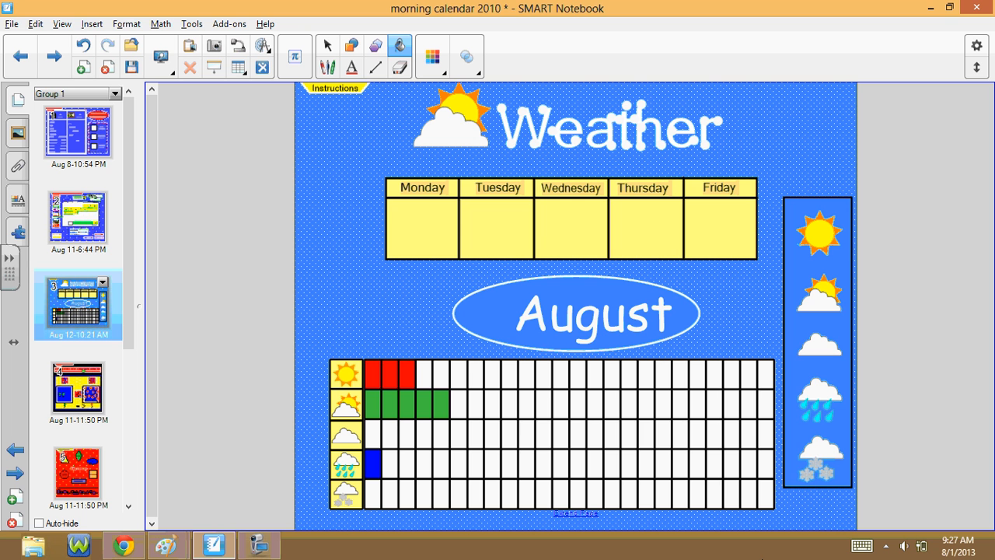
On page 4, move the two number line stars to 5 and 10.
click(77, 388)
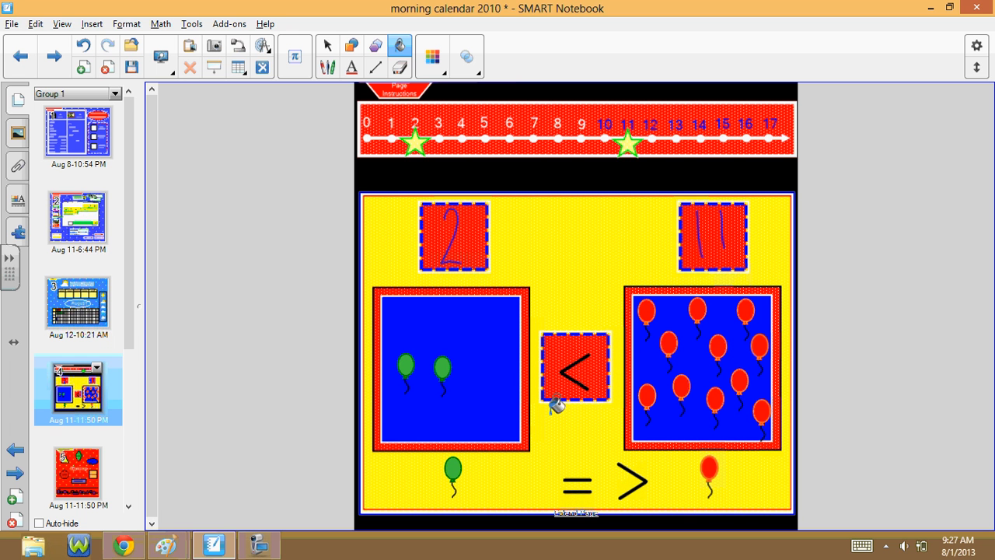
click(328, 46)
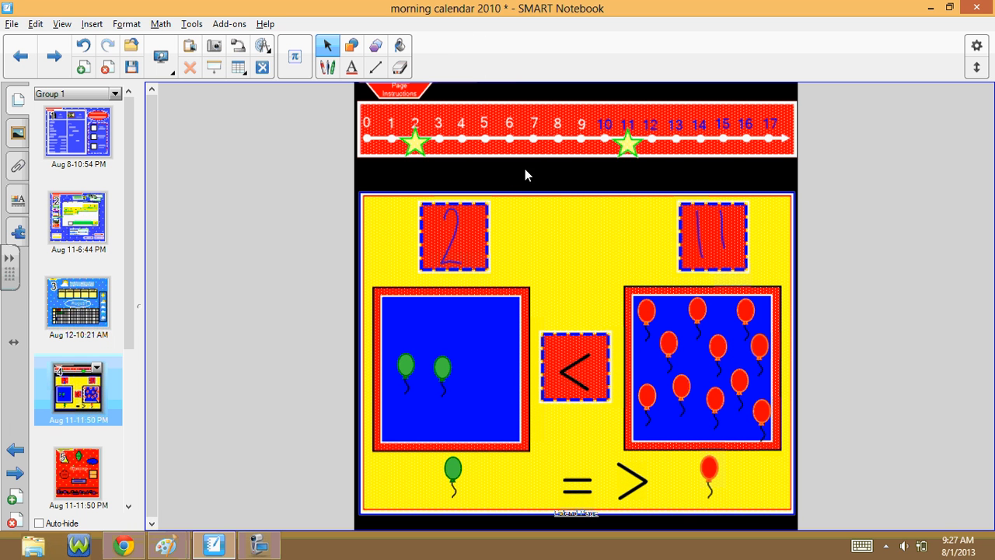
click(412, 90)
click(450, 171)
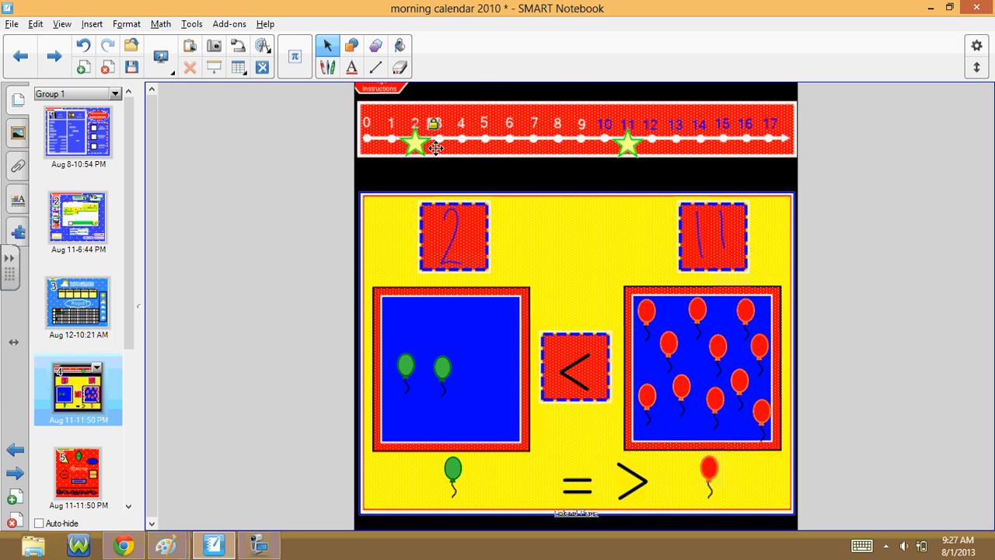
drag(417, 150, 495, 146)
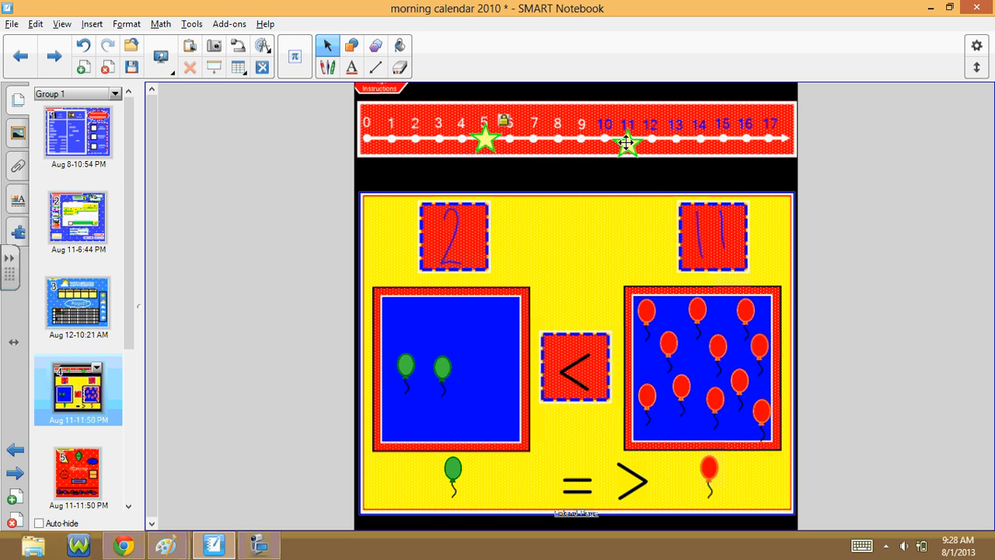
drag(615, 144, 592, 143)
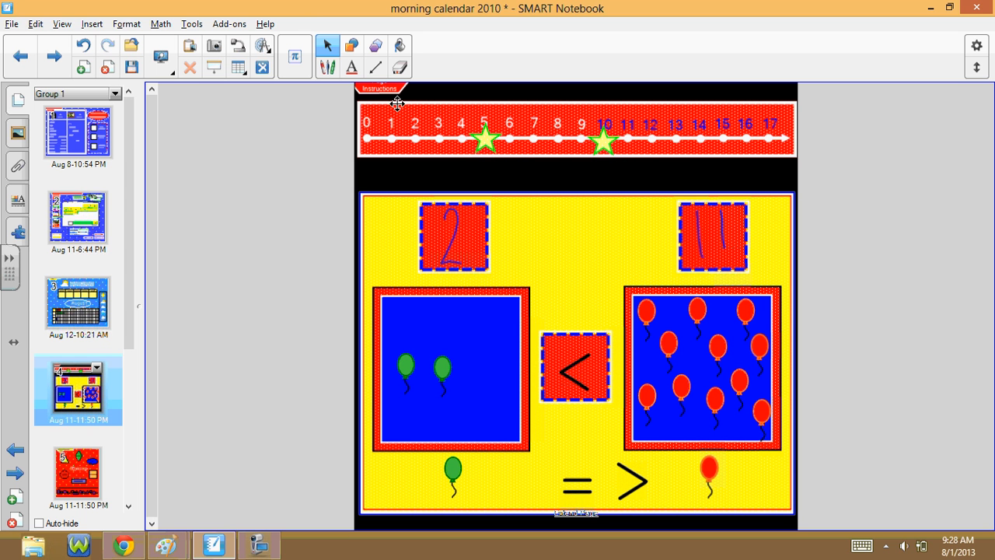
Erase the handwritten 2 and 11 from the two number boxes above the balloon boxes.
click(400, 66)
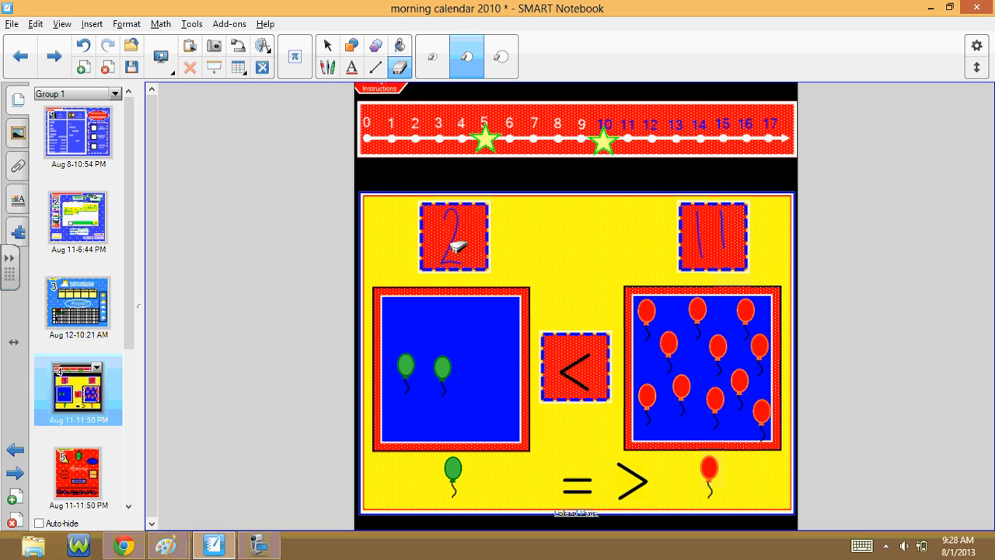
drag(454, 225, 454, 237)
mouse_move(835, 226)
mouse_down()
mouse_move(699, 199)
mouse_move(700, 275)
mouse_up()
drag(706, 228, 637, 282)
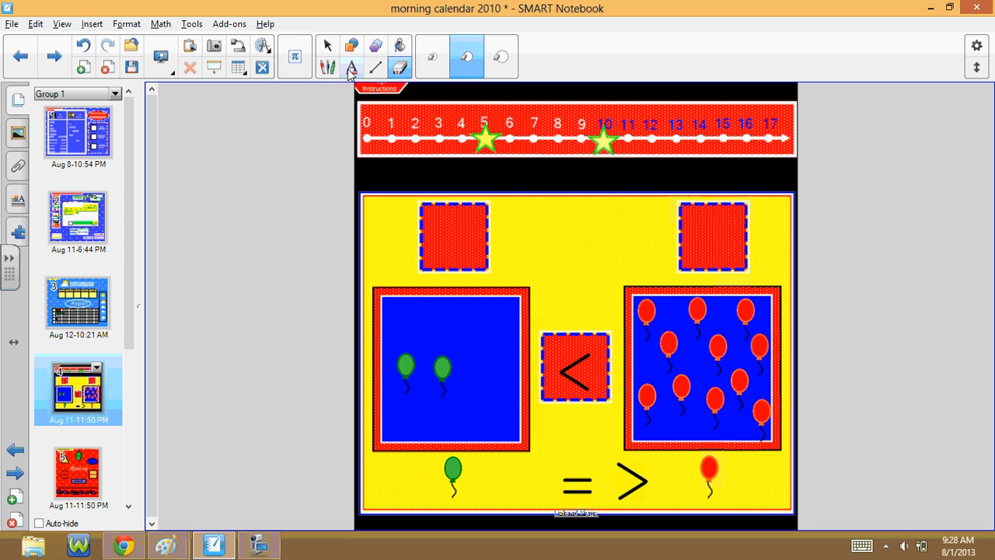
Delete all balloons from both blue boxes and move the less-than sign back beside the equals sign.
click(327, 46)
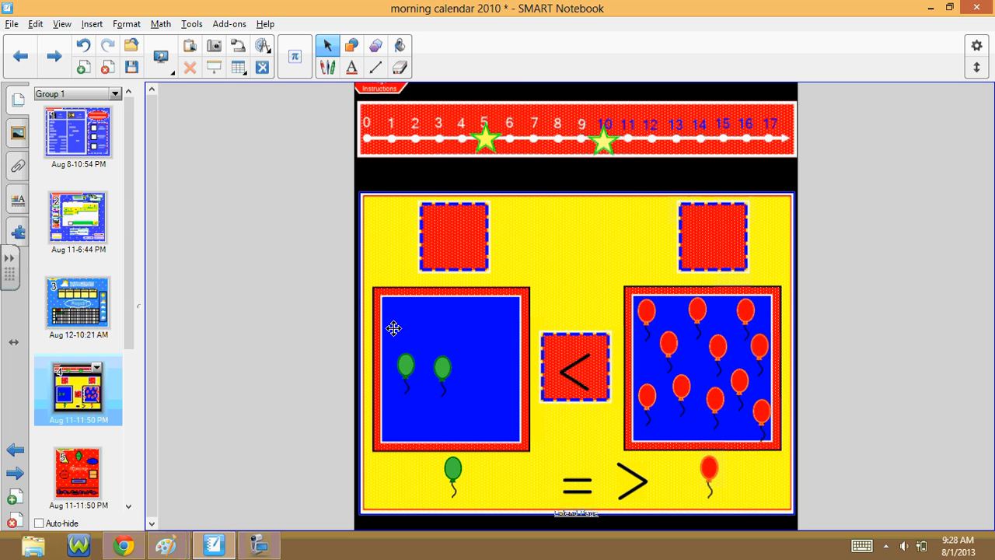
drag(393, 319, 456, 406)
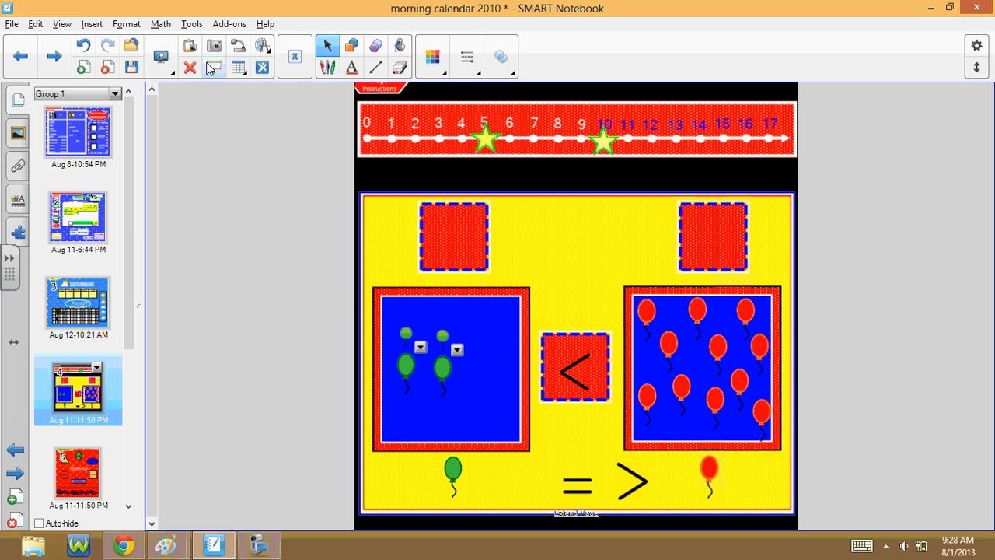
click(190, 67)
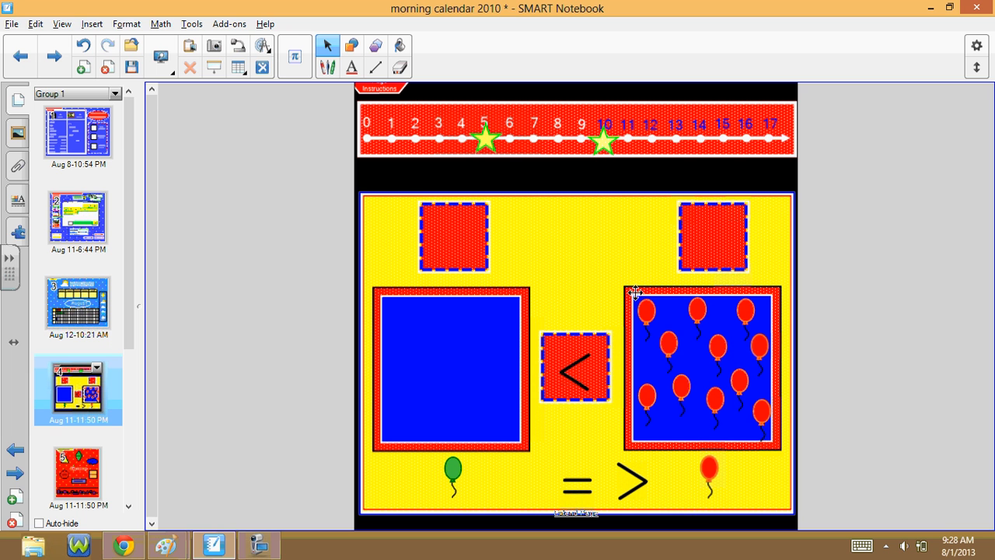
drag(635, 292, 773, 445)
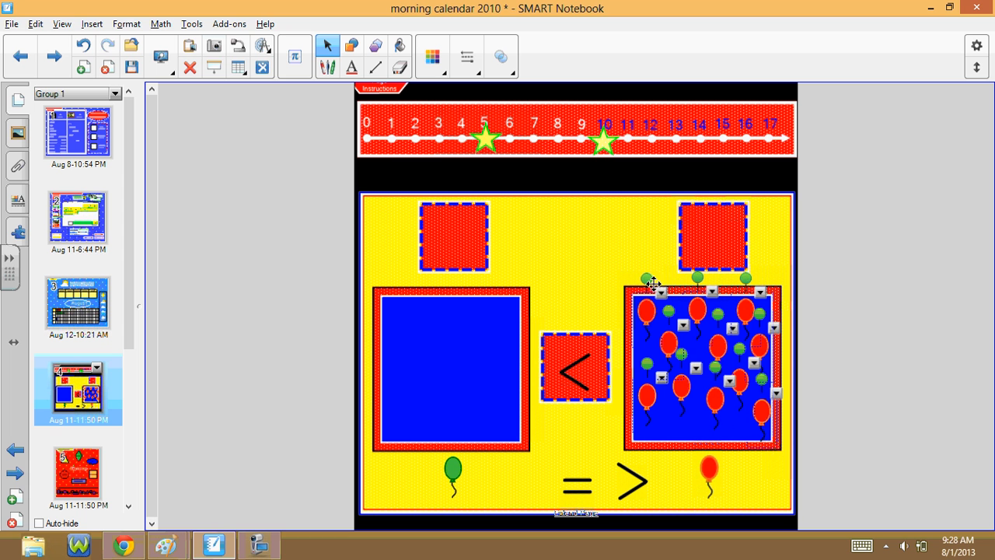
click(189, 68)
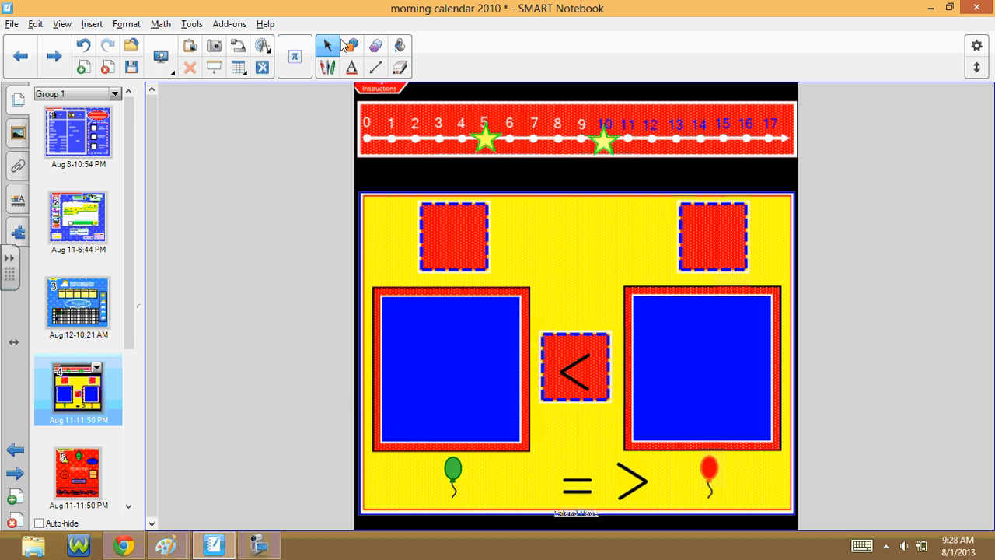
drag(588, 393, 548, 513)
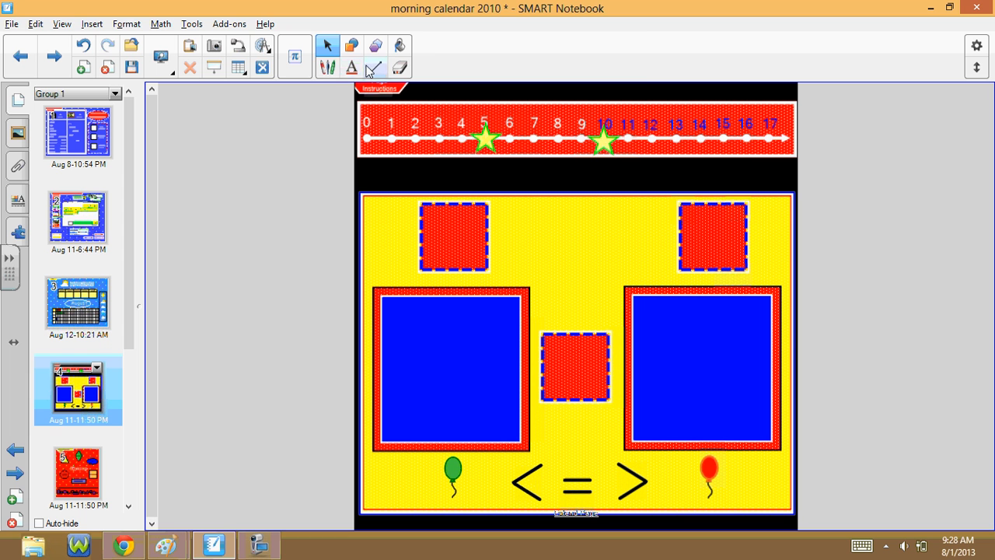
Handwrite 5 in the number box above the green balloons' box and 10 in the other with the black pen.
click(327, 67)
mouse_move(472, 221)
mouse_down()
mouse_move(441, 244)
mouse_move(491, 254)
mouse_move(446, 260)
mouse_up()
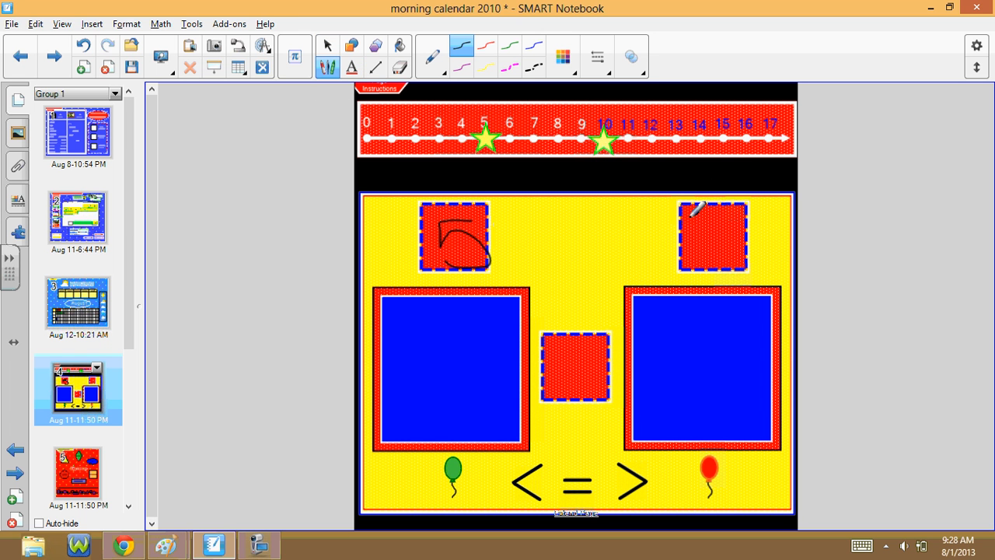
drag(694, 220, 704, 253)
mouse_move(737, 208)
mouse_down()
mouse_move(716, 248)
mouse_move(722, 237)
mouse_up()
Place five green balloons in the blue box under the 5 and put the less-than sign in the comparison box.
click(328, 45)
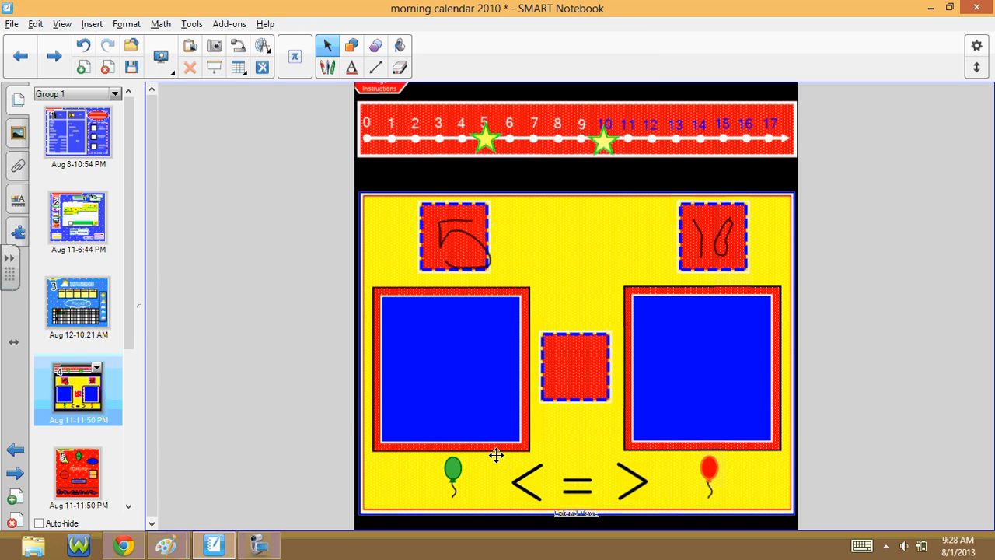
drag(453, 470, 421, 339)
drag(455, 470, 451, 334)
drag(442, 468, 477, 402)
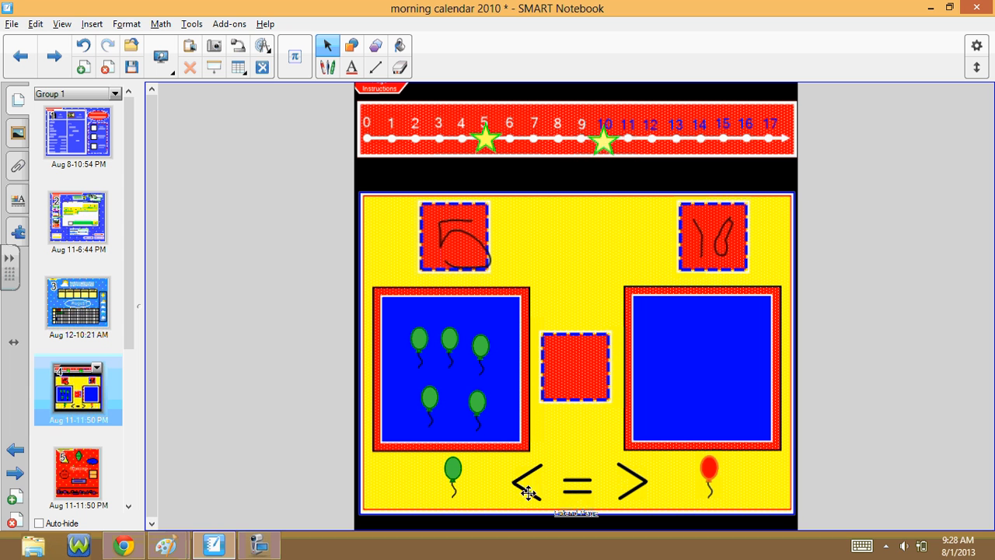
drag(527, 492, 577, 372)
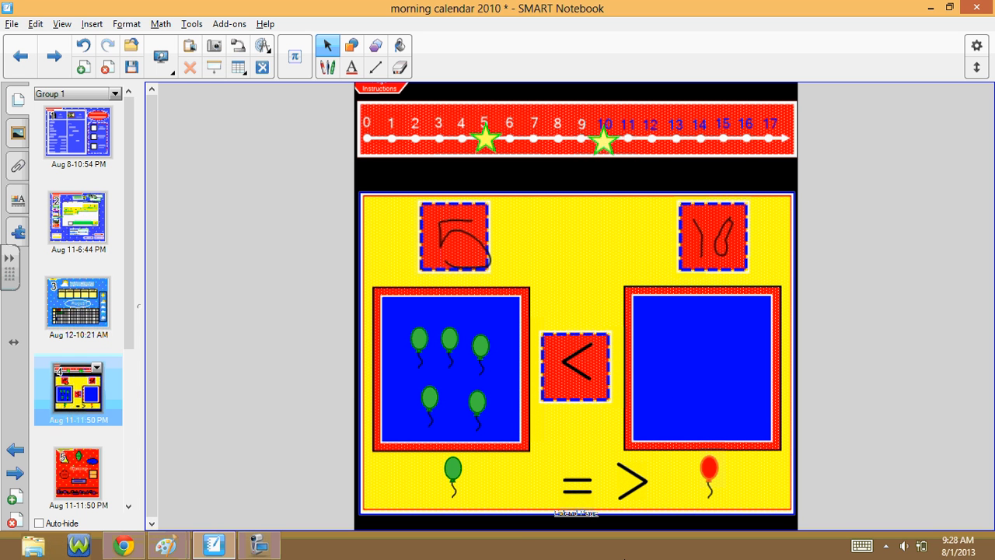
On the Shapes page, move a purple rhombus, triangle and circle onto or beside their matching labelled shapes.
click(92, 486)
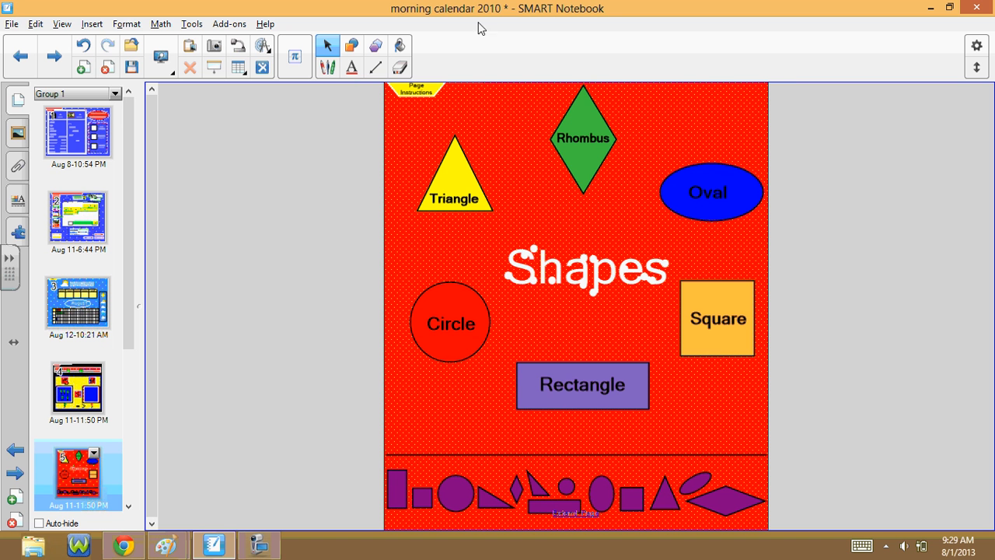
mouse_move(419, 94)
mouse_down()
mouse_move(461, 214)
mouse_move(424, 87)
mouse_up()
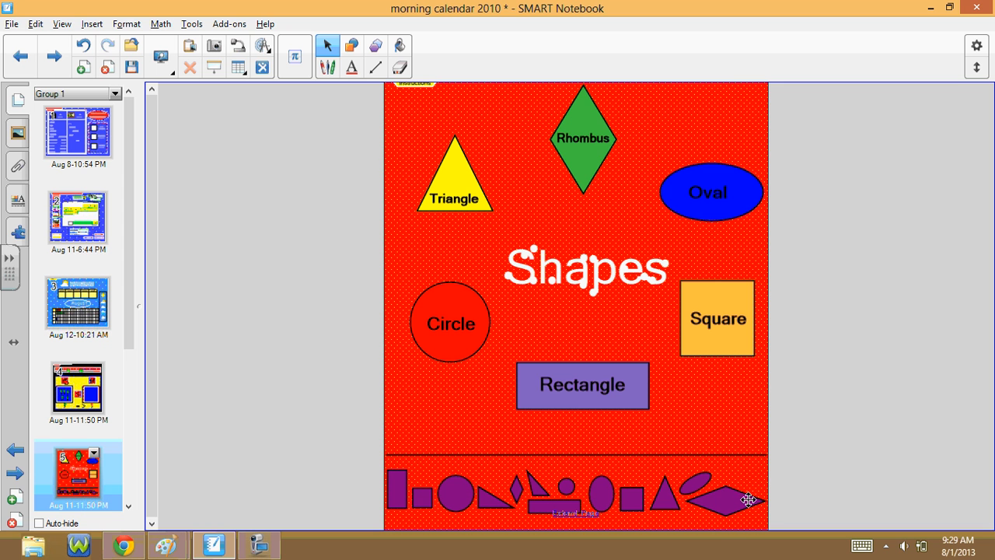
drag(750, 499, 595, 98)
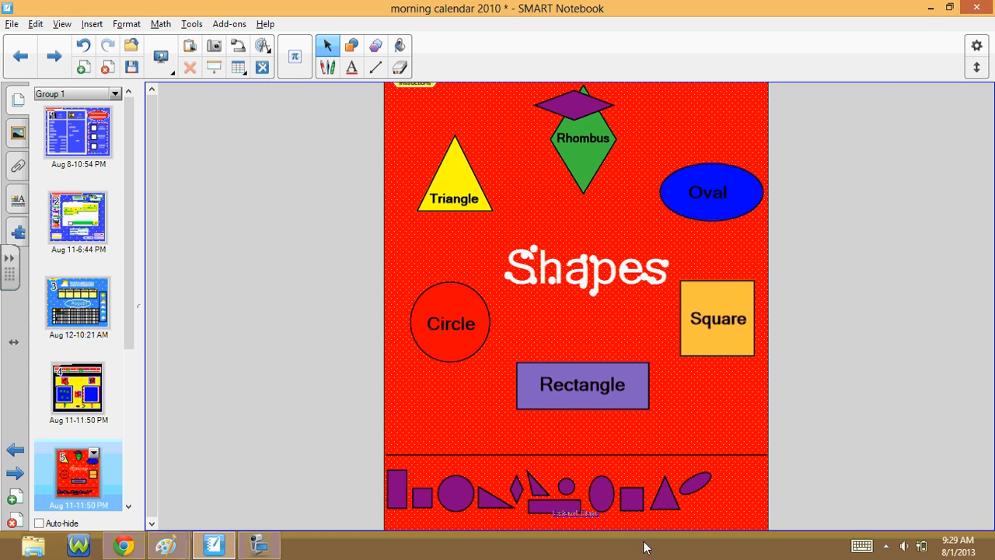
drag(666, 502, 415, 158)
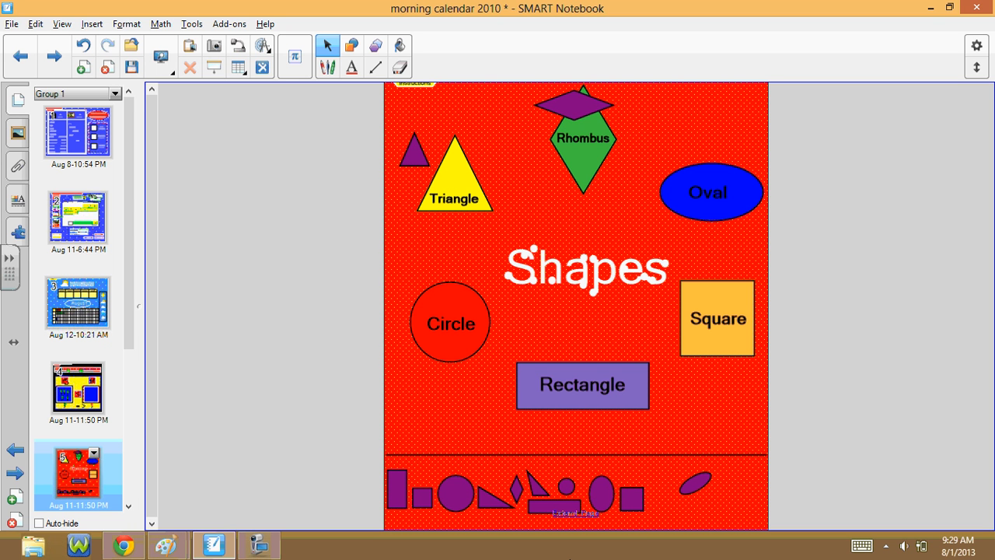
drag(456, 492, 421, 308)
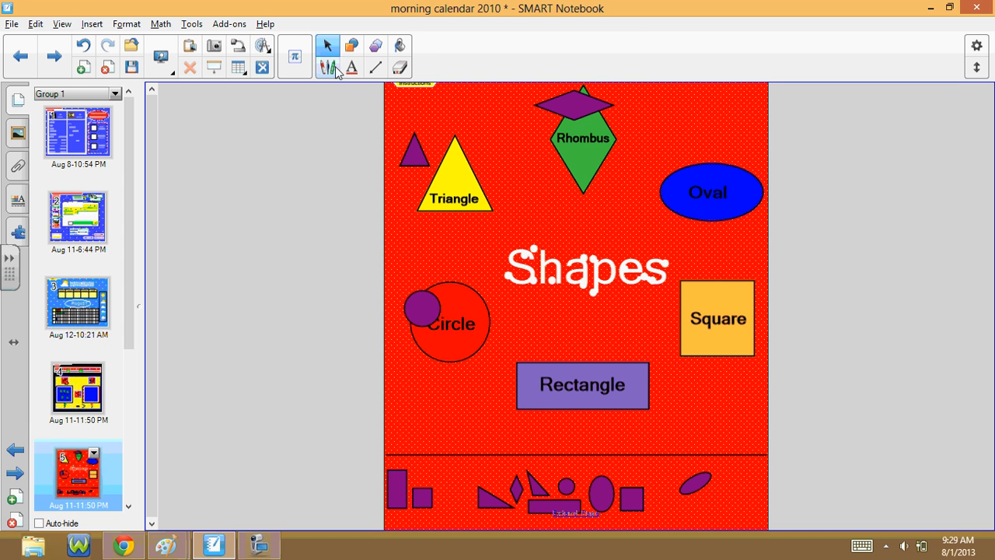
Activate the Pens tool and show the available pen types, including the Shape Recognition Pen.
click(329, 70)
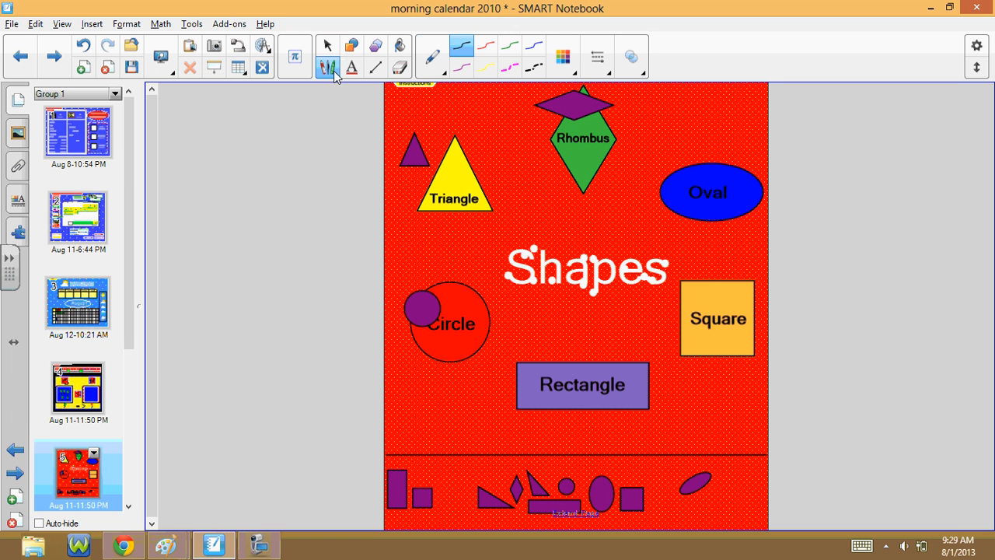
click(434, 68)
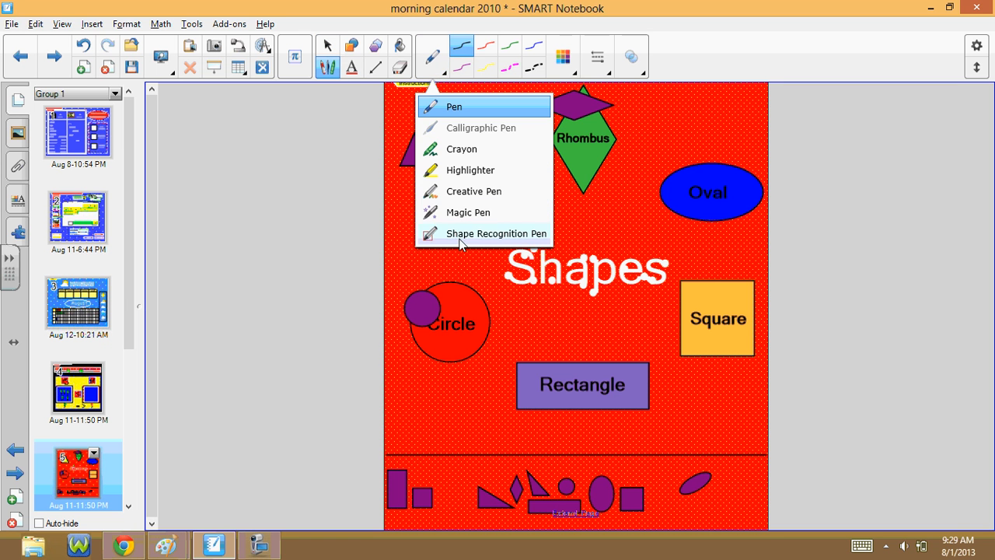
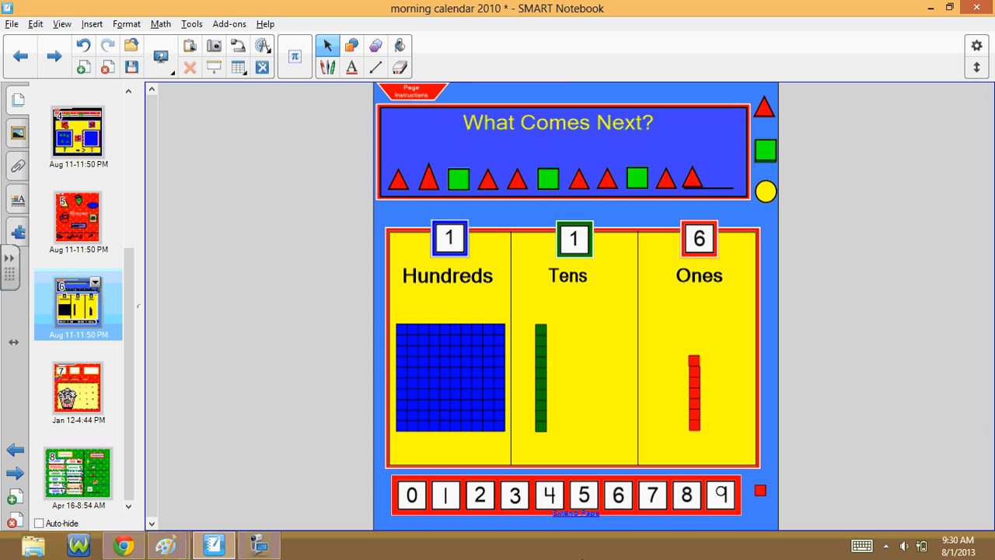
Set the ones digit to 7 and stack three more red unit blocks on the Ones column.
click(700, 236)
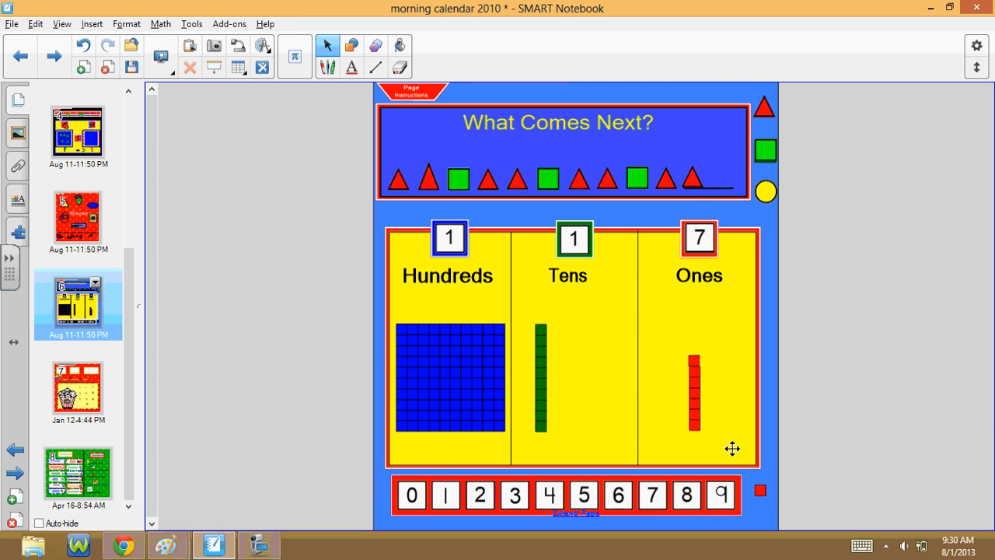
drag(759, 491, 694, 346)
drag(762, 491, 754, 372)
drag(704, 328, 699, 325)
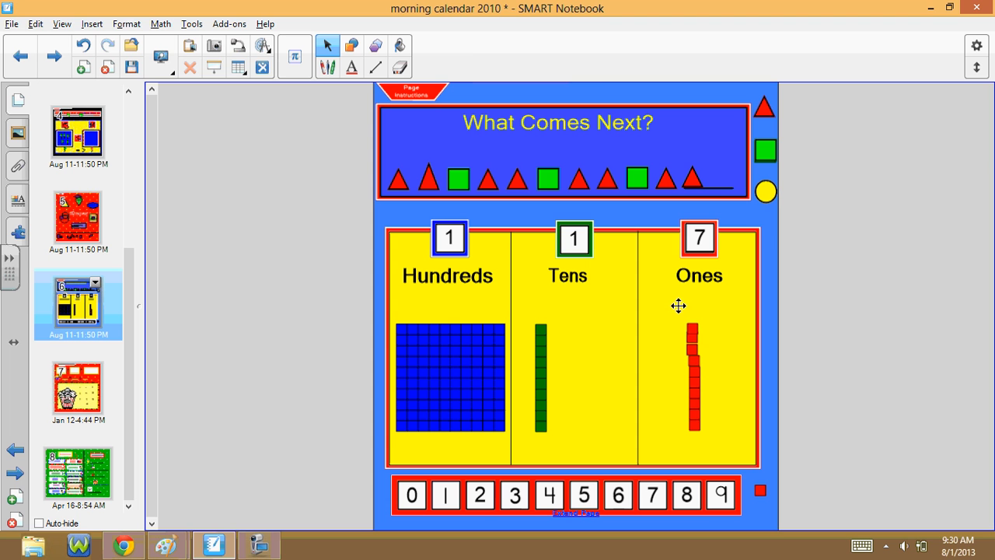
drag(678, 306, 721, 452)
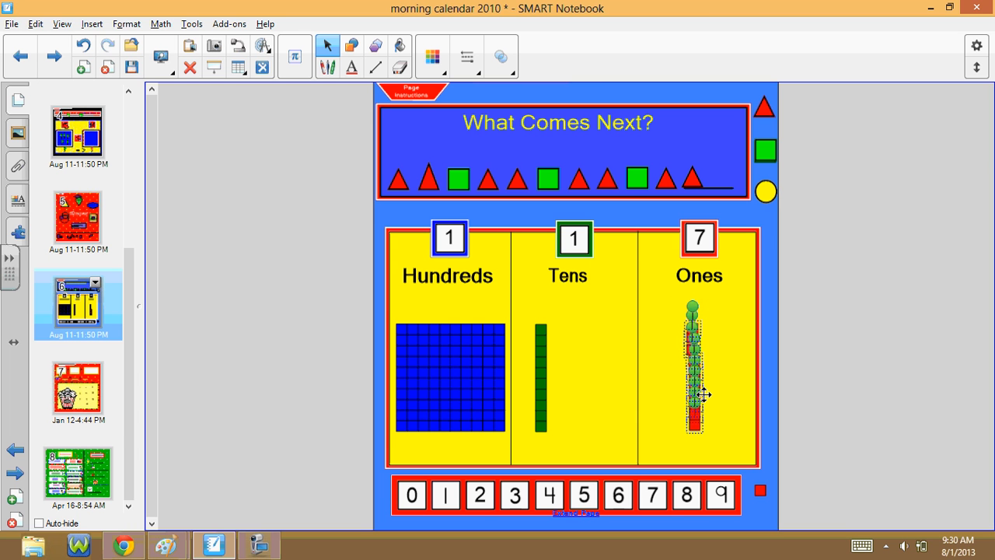
click(701, 383)
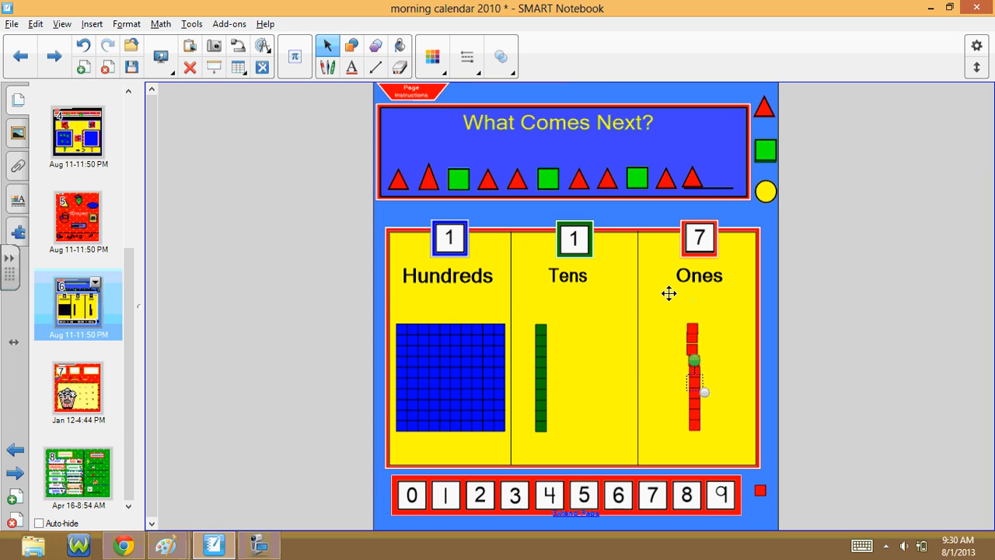
drag(668, 293, 725, 457)
right_click(708, 381)
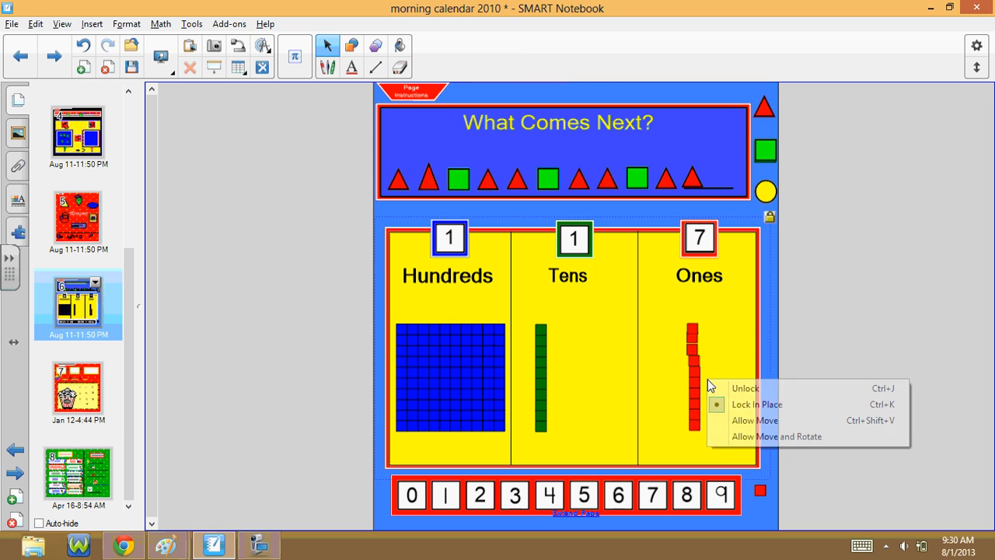
click(663, 294)
Group all the stacked red blocks in the Ones column into one object and show that object's grouping options.
drag(680, 327, 721, 453)
right_click(694, 405)
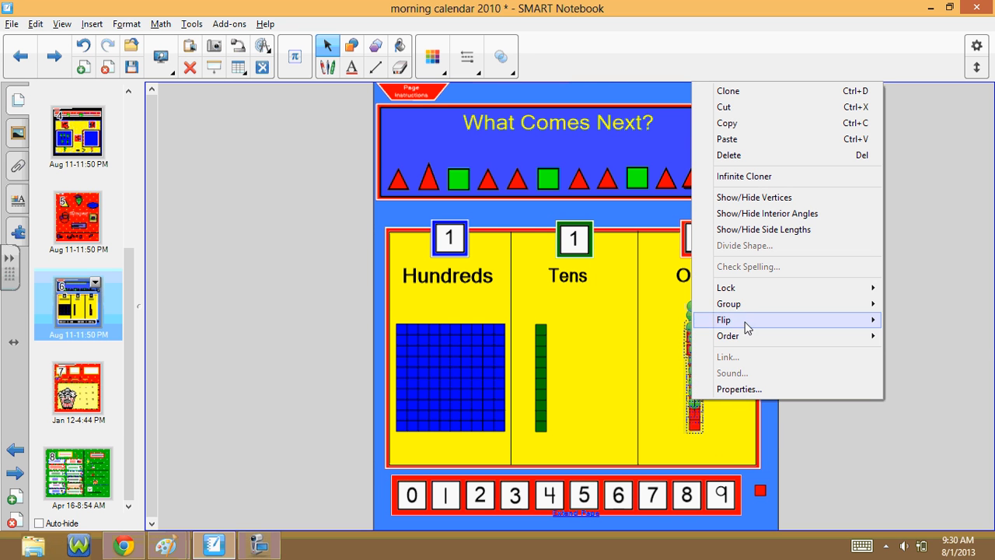
mouse_move(749, 305)
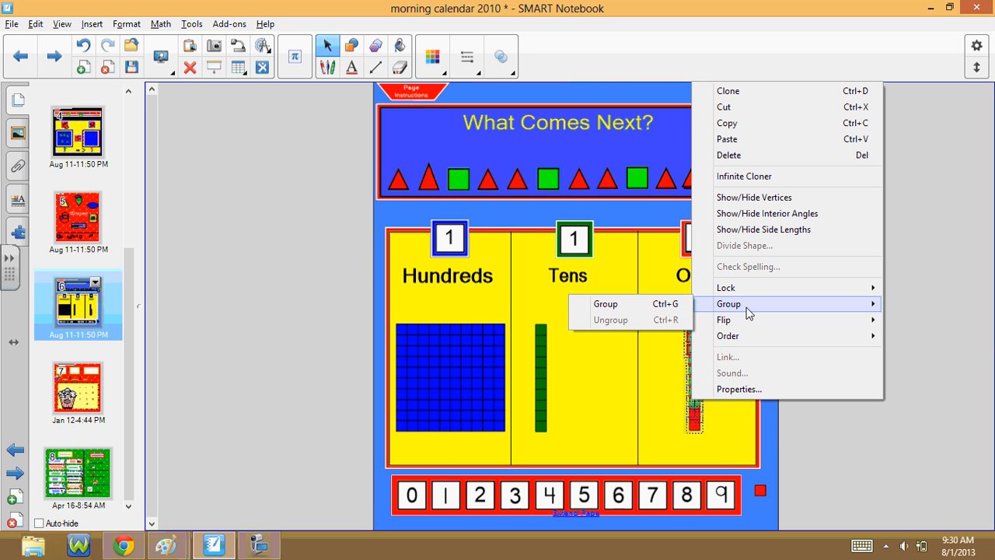
click(673, 304)
right_click(699, 381)
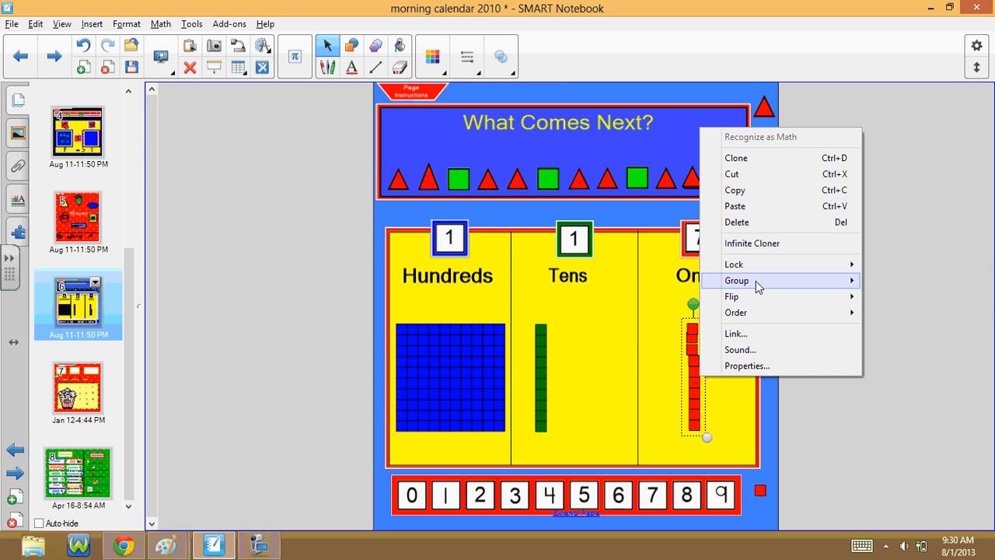
mouse_move(755, 286)
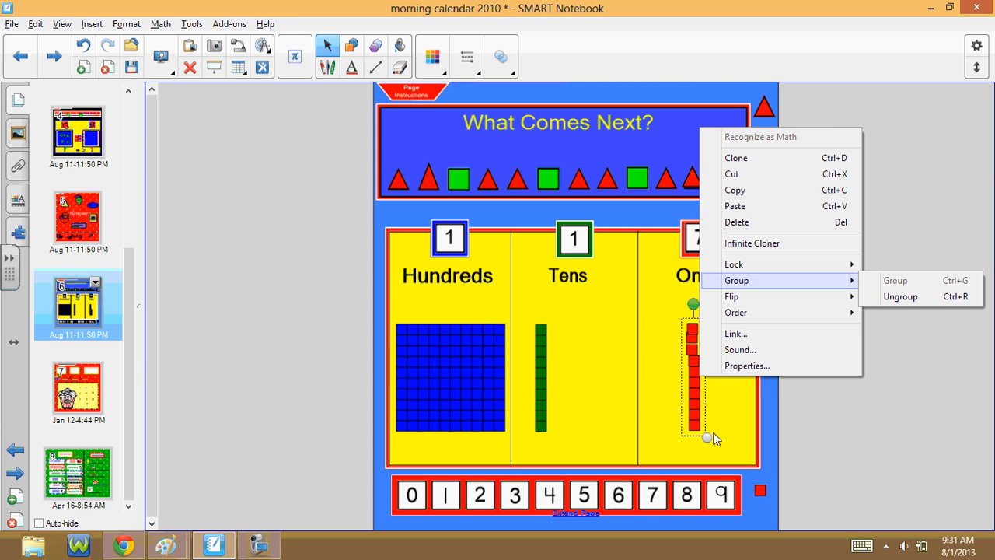
Move the grouped red blocks into the Tens column, and set the tens digit to 2 and the ones digit to 0.
click(672, 357)
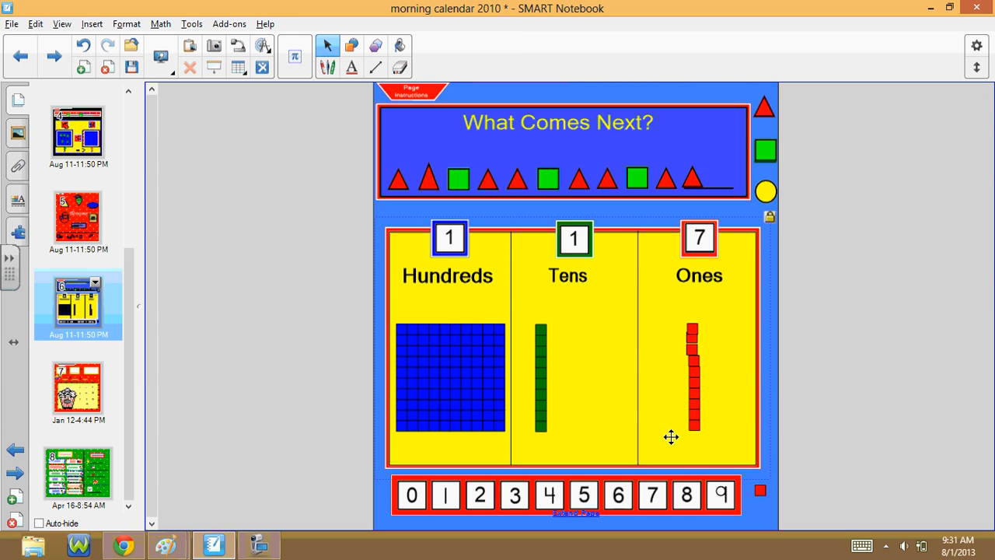
drag(695, 382, 559, 389)
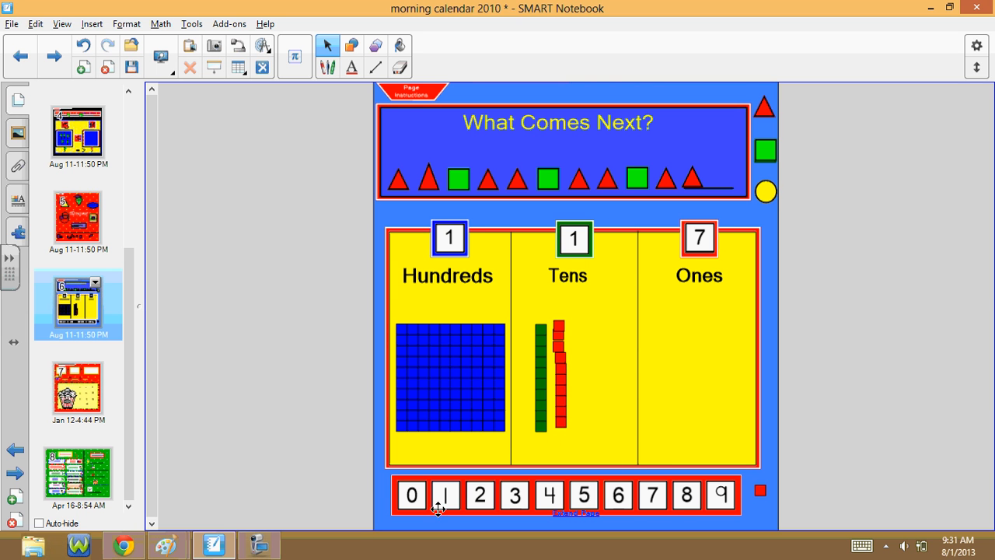
drag(446, 500, 575, 242)
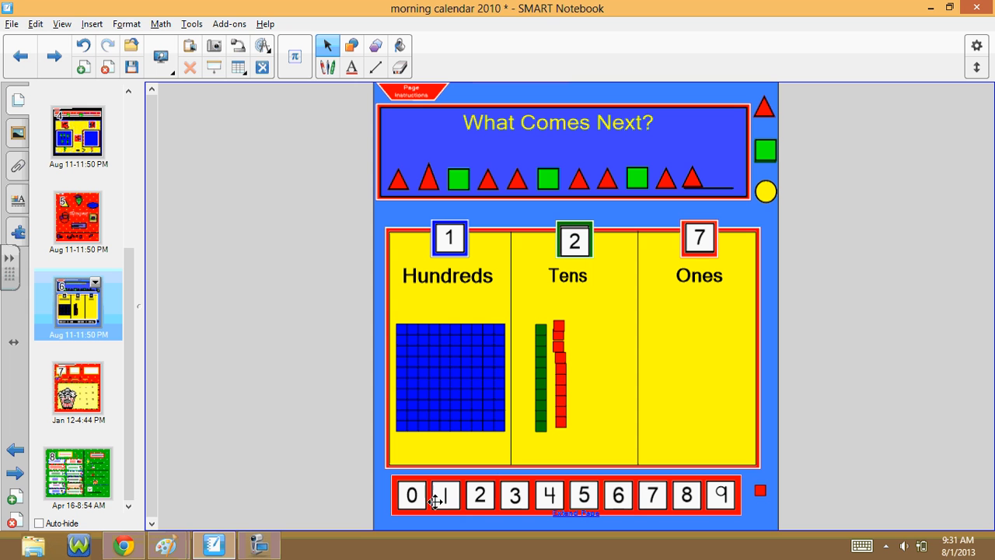
drag(408, 501, 704, 238)
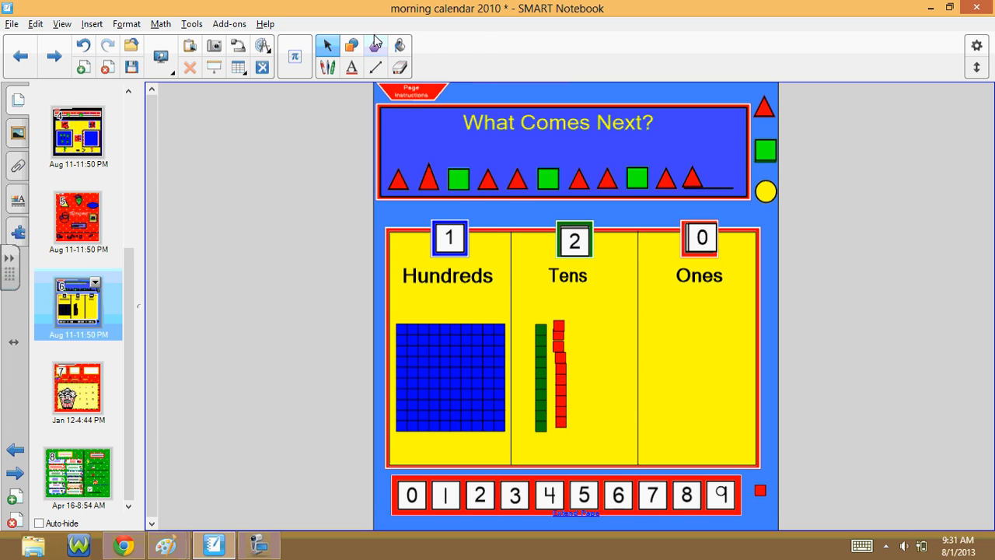
Choose purple as the fill color and try to fill the red unit block beside the digit strip.
click(402, 45)
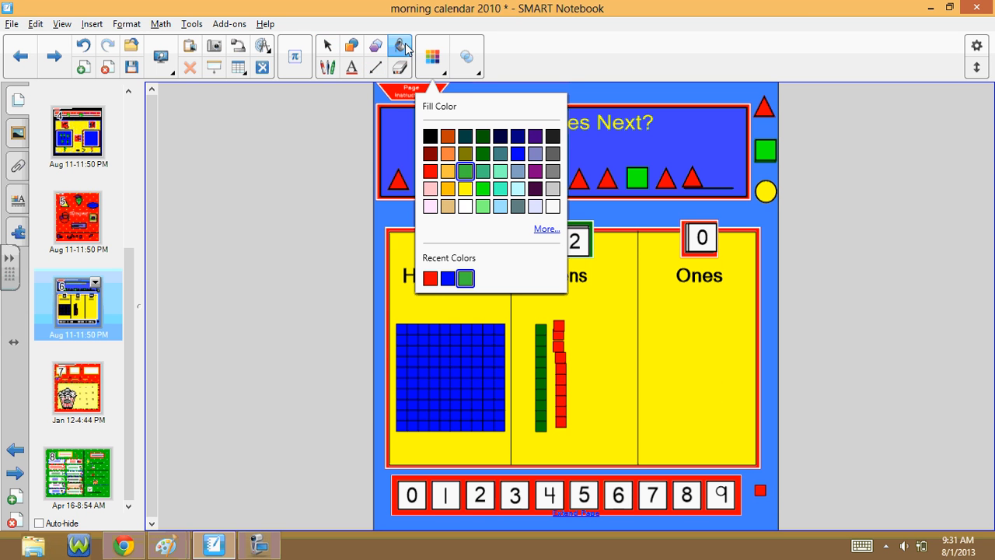
click(535, 171)
click(762, 490)
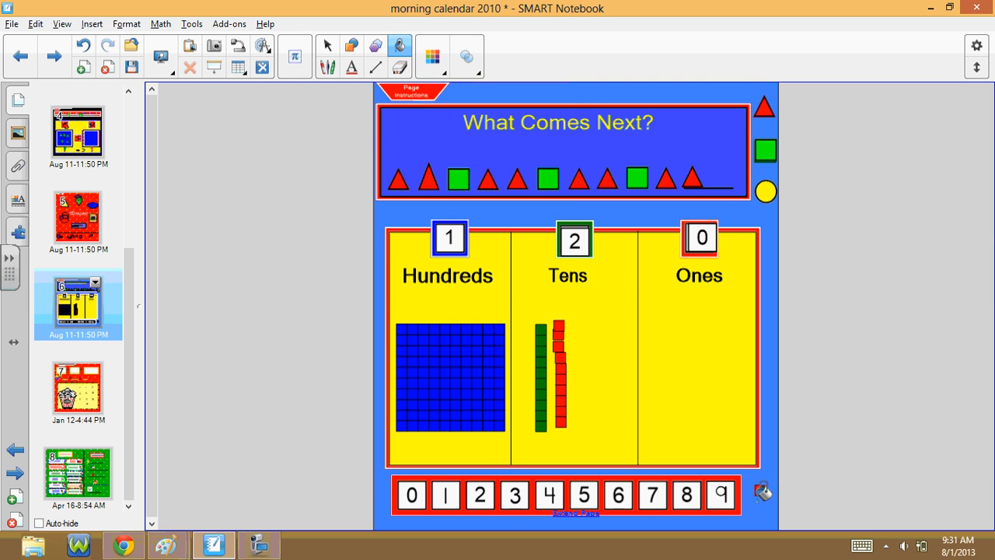
Turn off Infinite Cloner on the red unit block beside the digit strip and fill the block with purple.
click(327, 47)
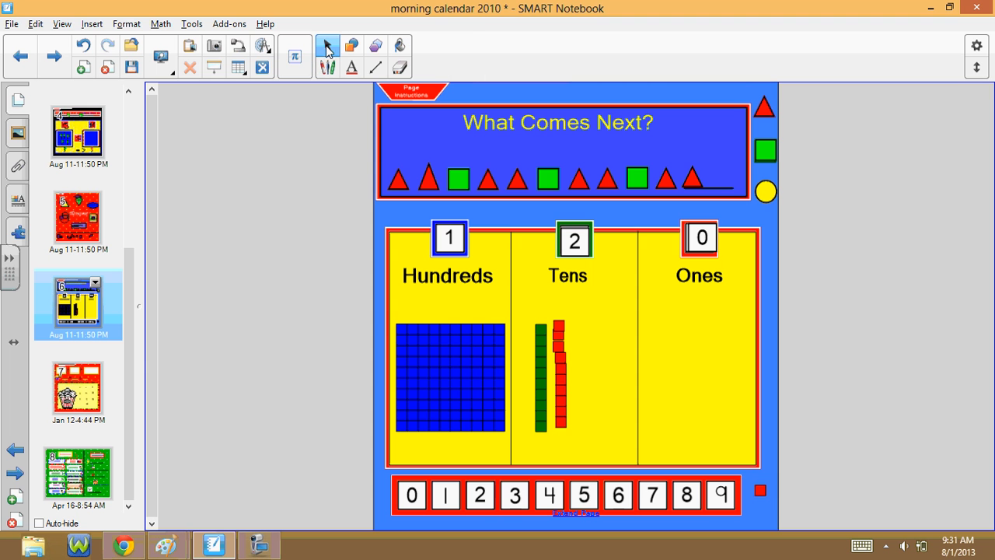
right_click(762, 488)
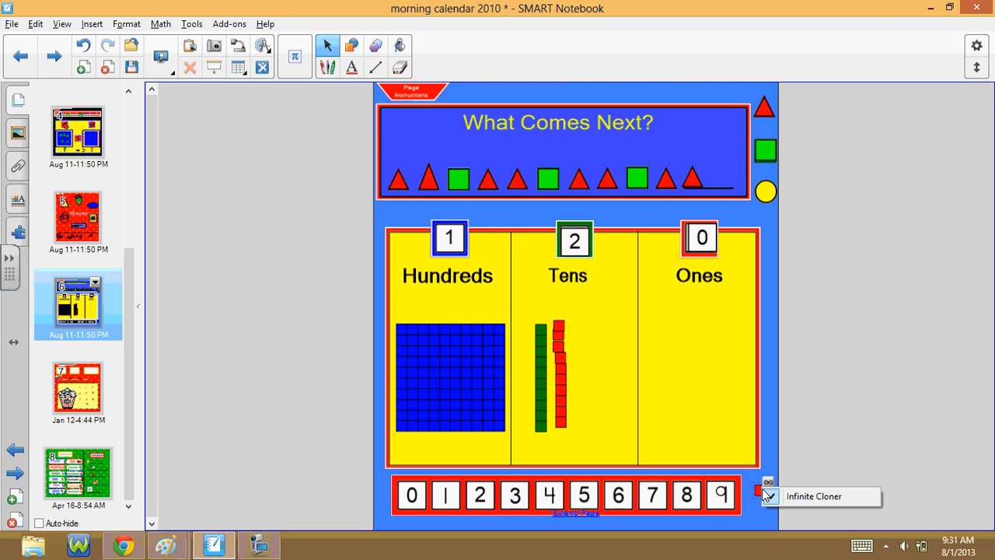
click(809, 497)
right_click(761, 488)
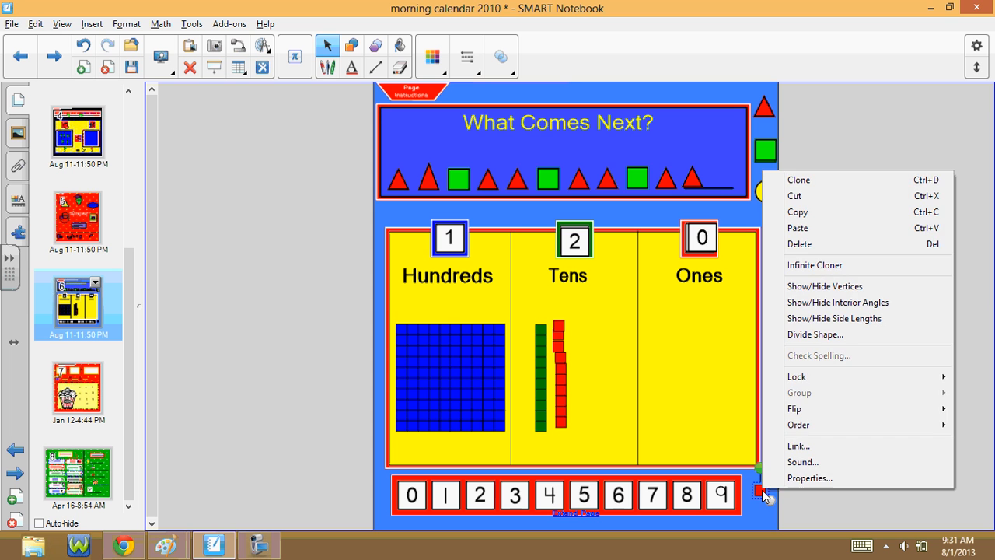
click(434, 65)
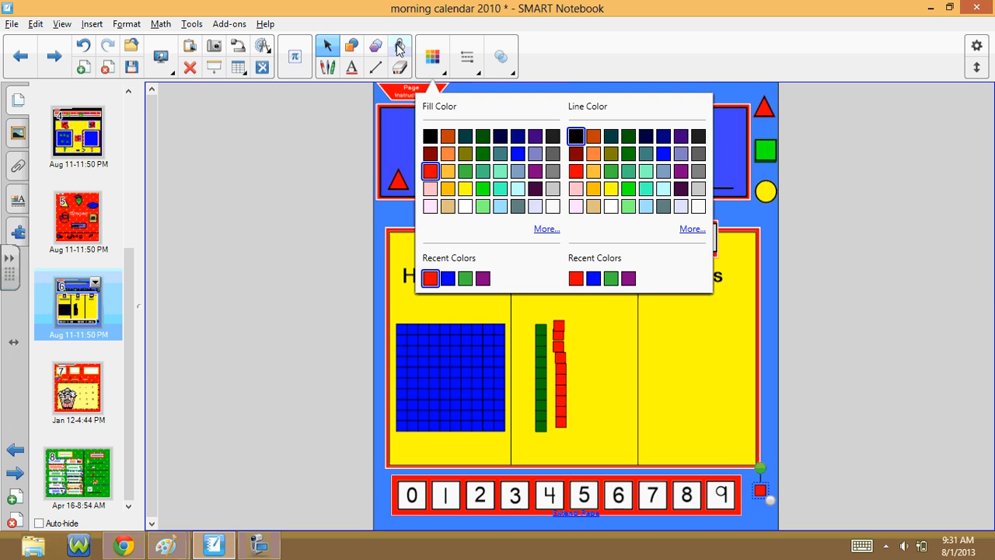
click(401, 47)
click(443, 71)
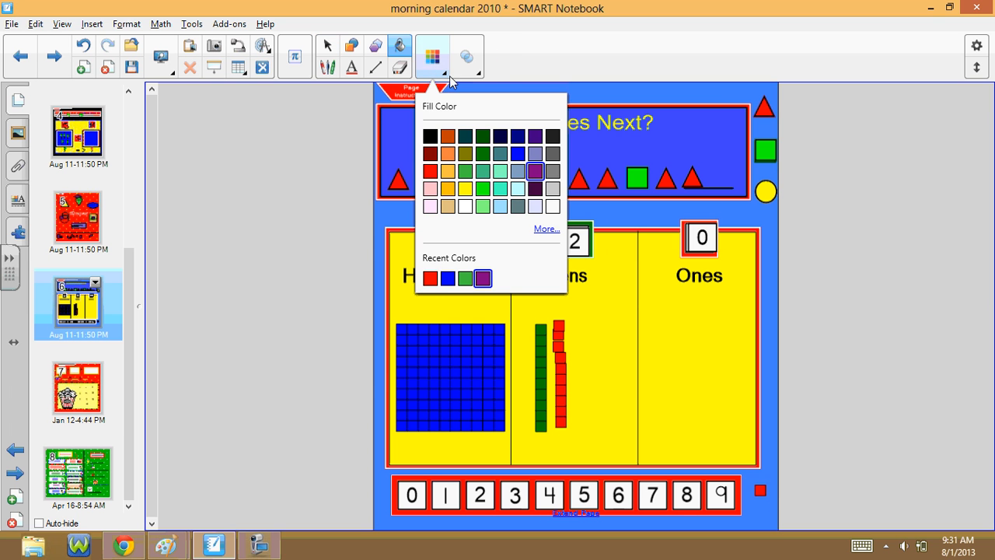
click(760, 490)
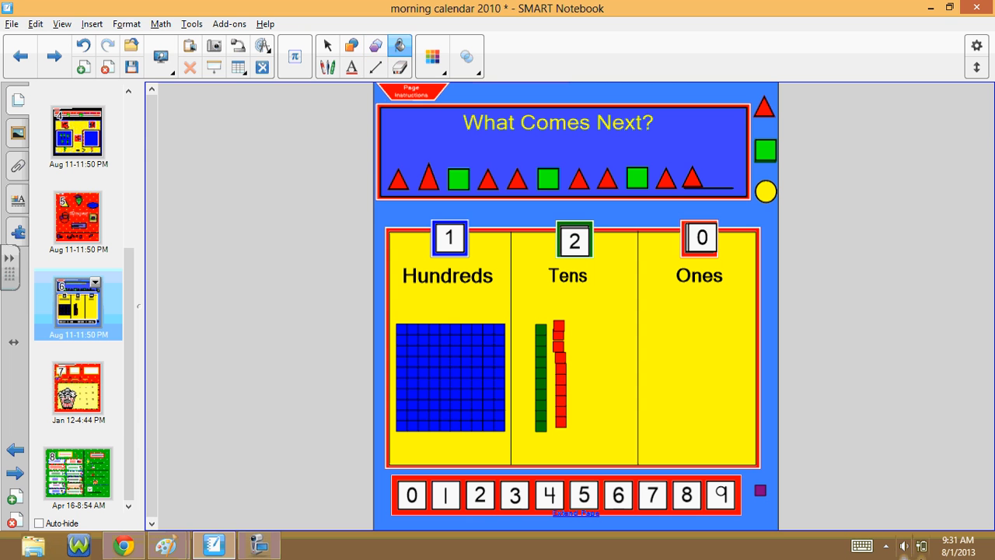
Make the purple unit block beside the digit strip an Infinite Cloner again.
click(333, 53)
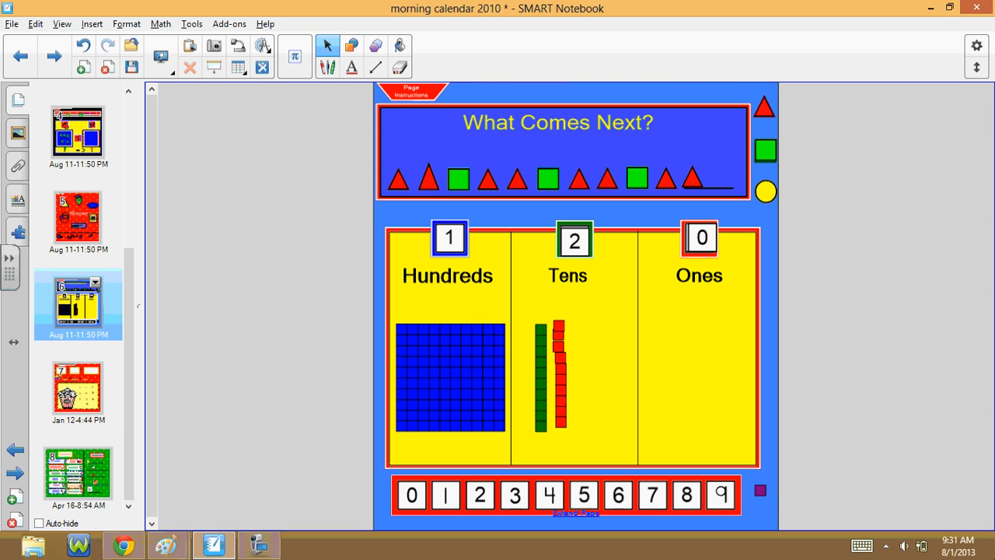
right_click(760, 491)
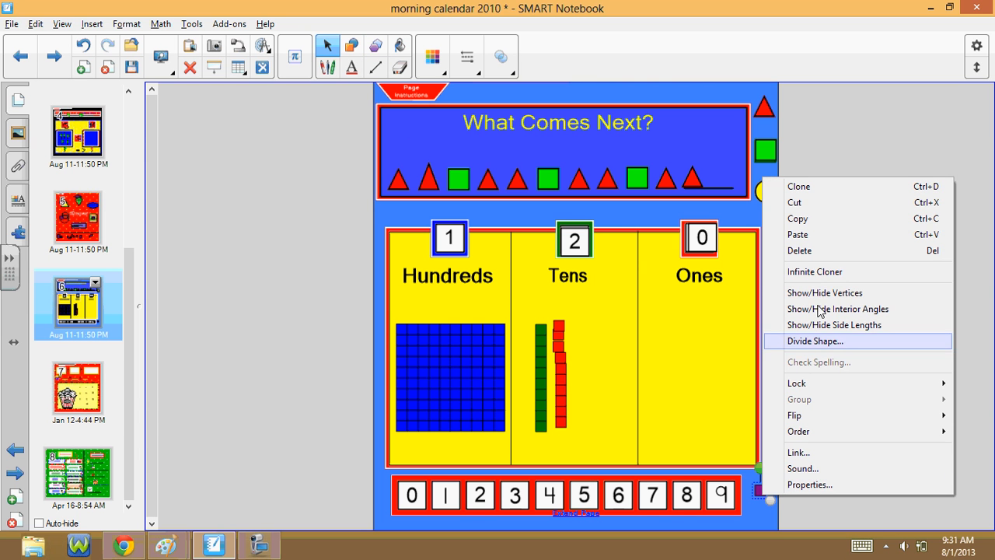
click(816, 273)
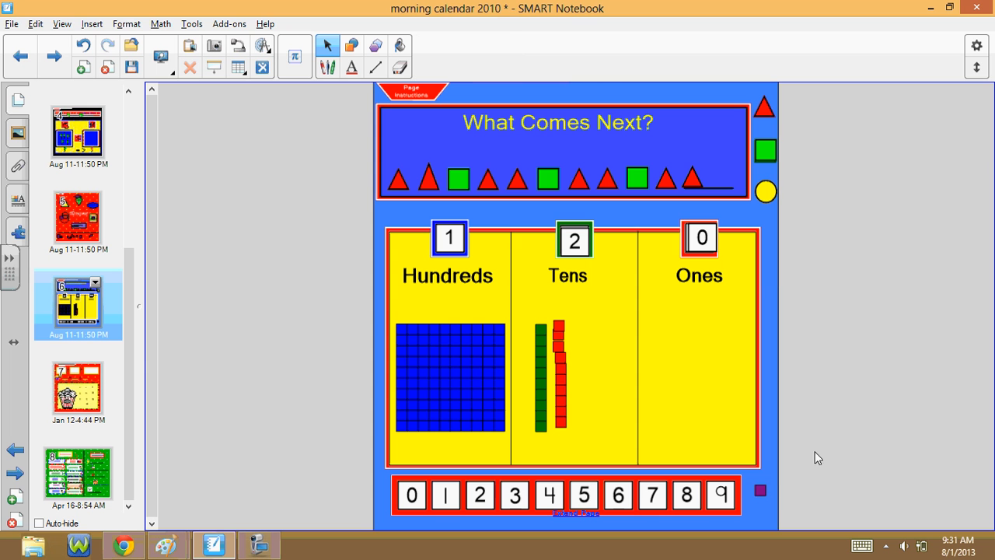
Stack two purple unit blocks in the Ones column under the digit 2, and shift the blue hundreds block slightly within its column.
mouse_move(760, 491)
mouse_down()
mouse_move(687, 420)
mouse_move(705, 433)
mouse_up()
drag(763, 491, 706, 415)
mouse_move(481, 495)
mouse_down()
mouse_move(727, 194)
mouse_move(716, 229)
mouse_up()
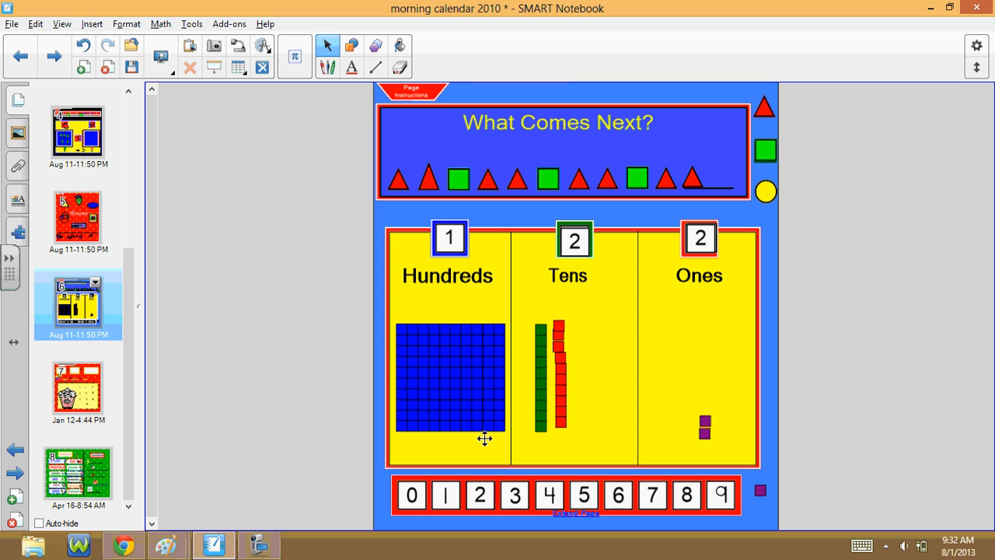
drag(471, 375, 448, 378)
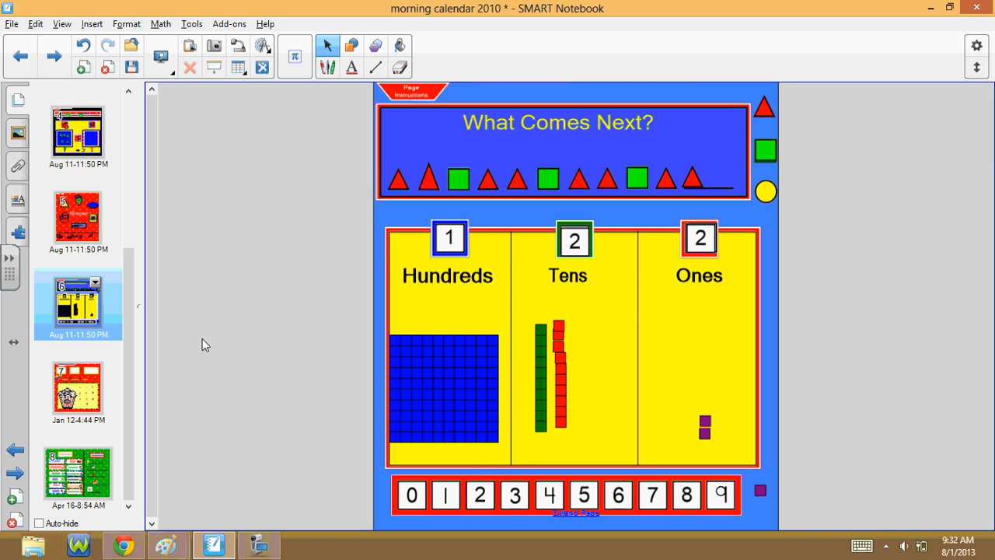
On page 7, place two yellow buttons in the first addition box and three green buttons in the second.
click(86, 394)
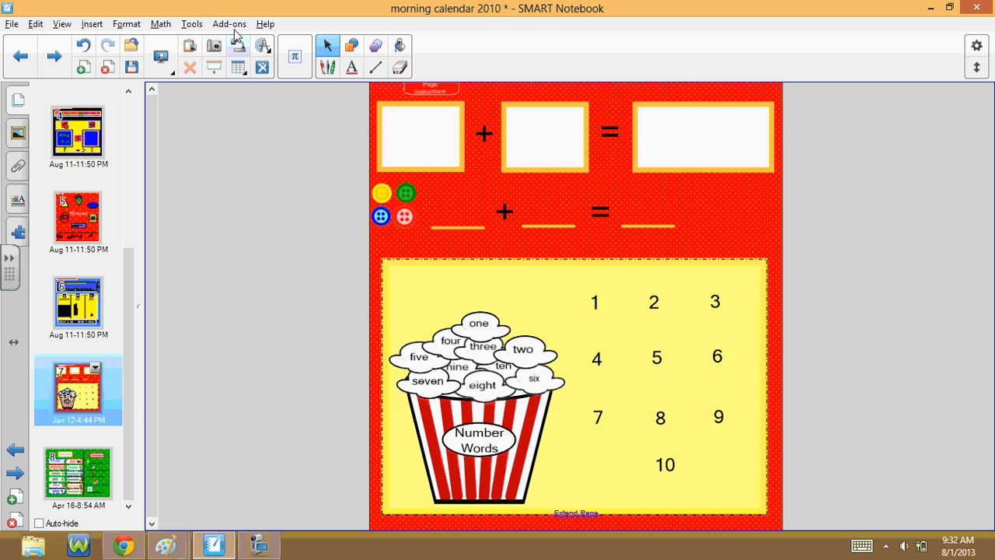
drag(429, 88, 459, 85)
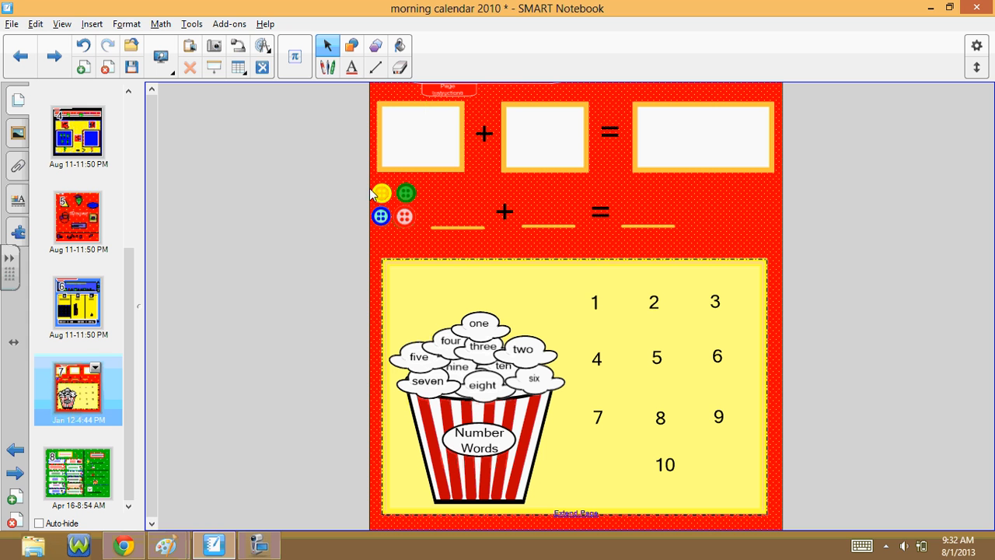
drag(383, 197, 426, 135)
drag(394, 190, 412, 151)
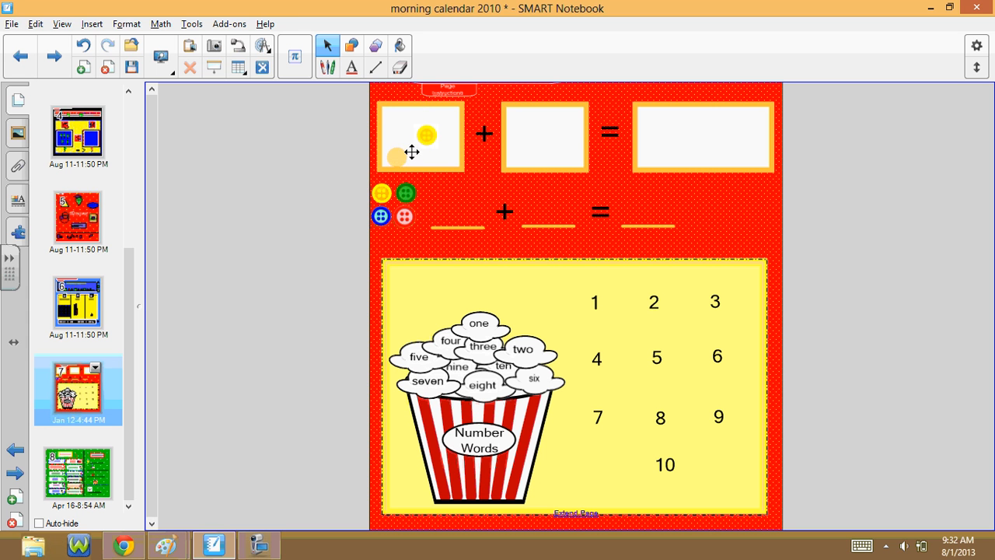
click(259, 544)
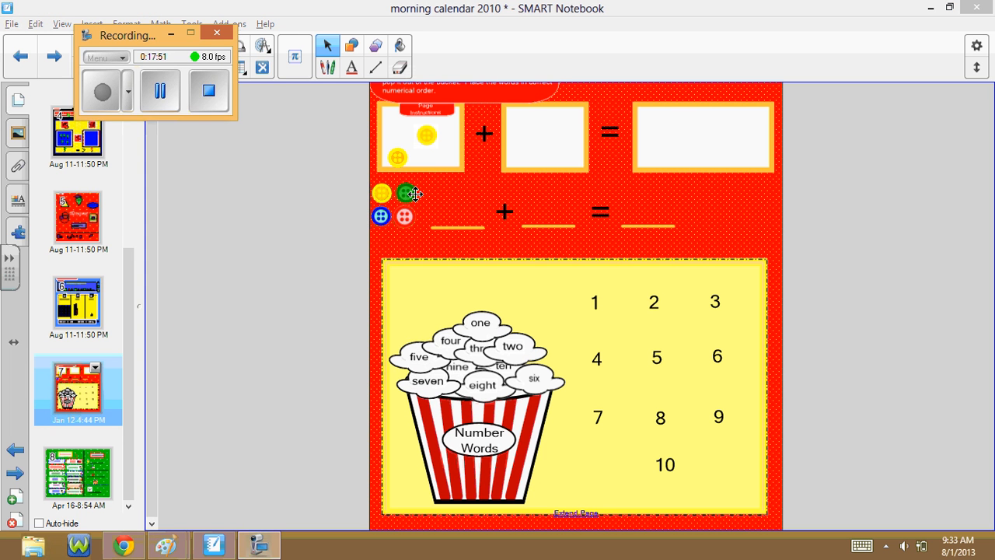
drag(414, 194, 525, 133)
drag(405, 195, 558, 124)
drag(408, 193, 543, 150)
Handwrite 2 and 3 with the Pens tool on the first two blanks of the addition sentence below the button boxes.
click(328, 69)
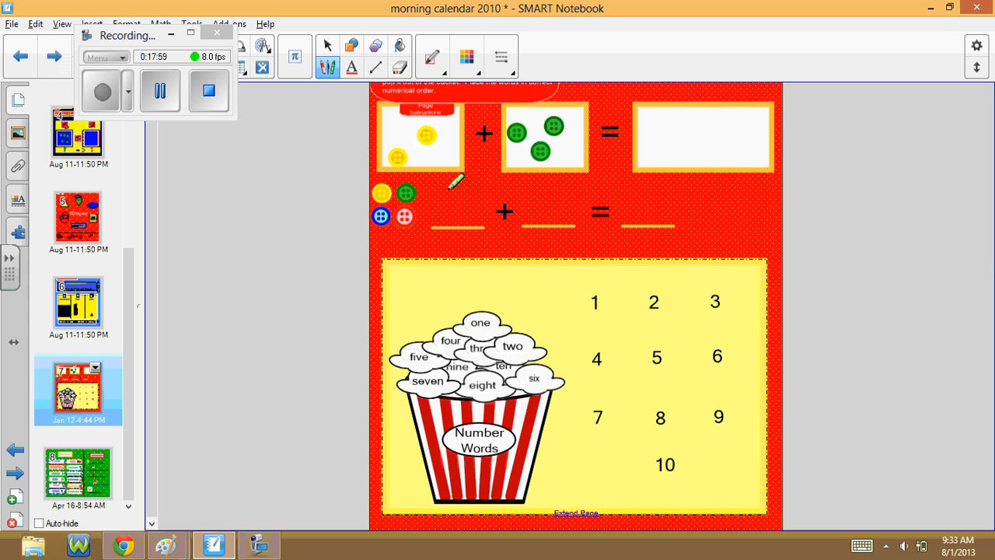
mouse_move(446, 196)
mouse_down()
mouse_move(456, 218)
mouse_move(478, 227)
mouse_up()
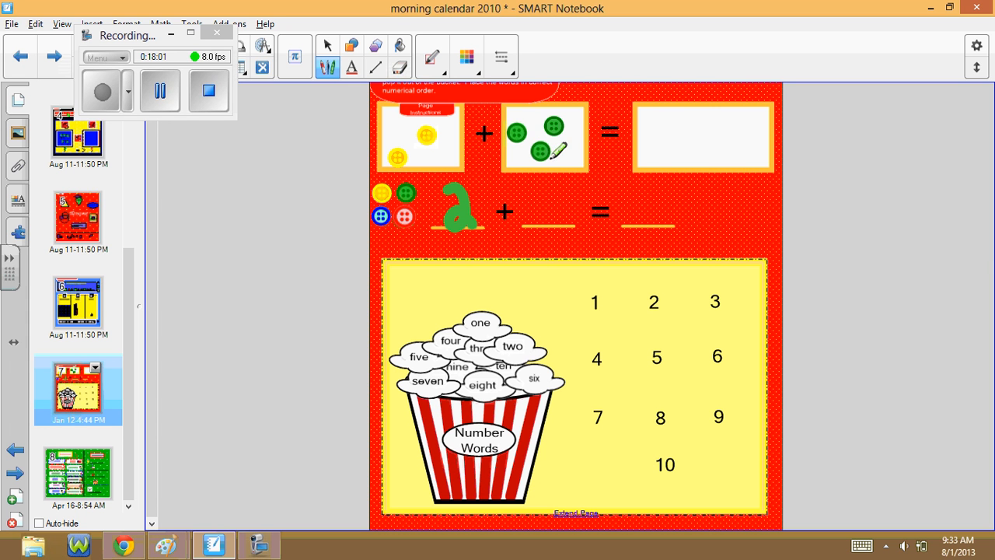
mouse_move(536, 189)
mouse_down()
mouse_move(556, 192)
mouse_move(564, 208)
mouse_move(547, 228)
mouse_up()
click(328, 49)
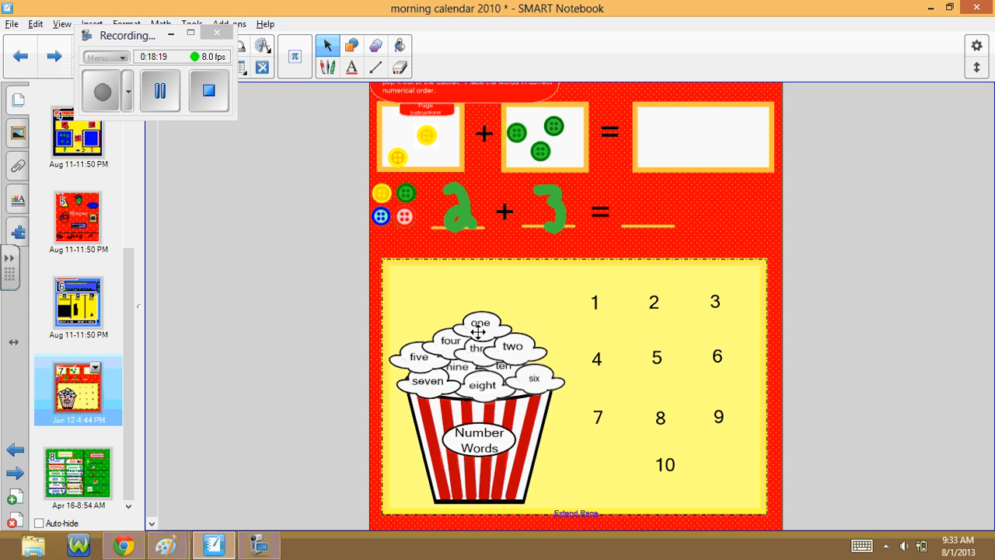
Move the popcorn words one, two, three, four and eight from the bucket onto their matching numerals.
drag(483, 332, 604, 310)
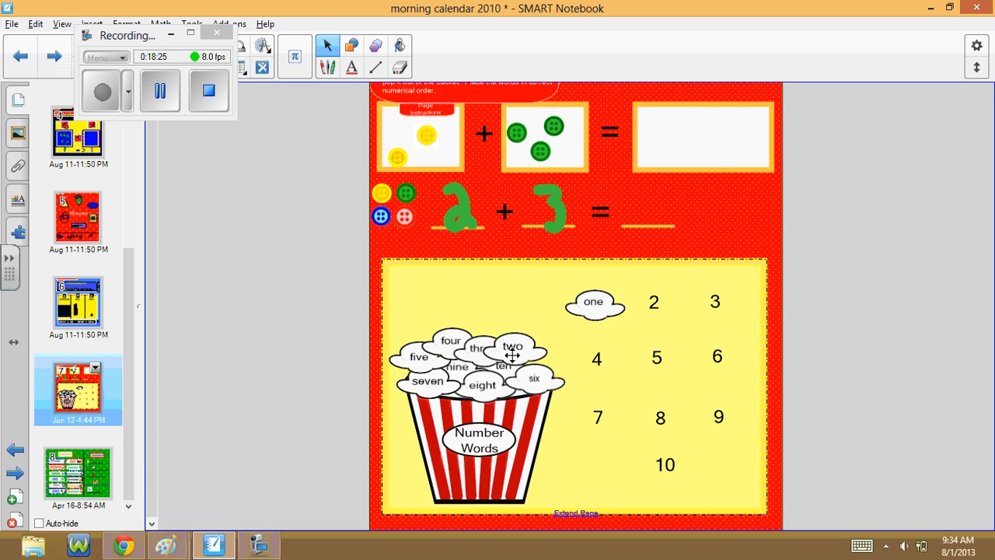
drag(512, 355, 653, 303)
drag(510, 400, 665, 430)
drag(488, 354, 722, 305)
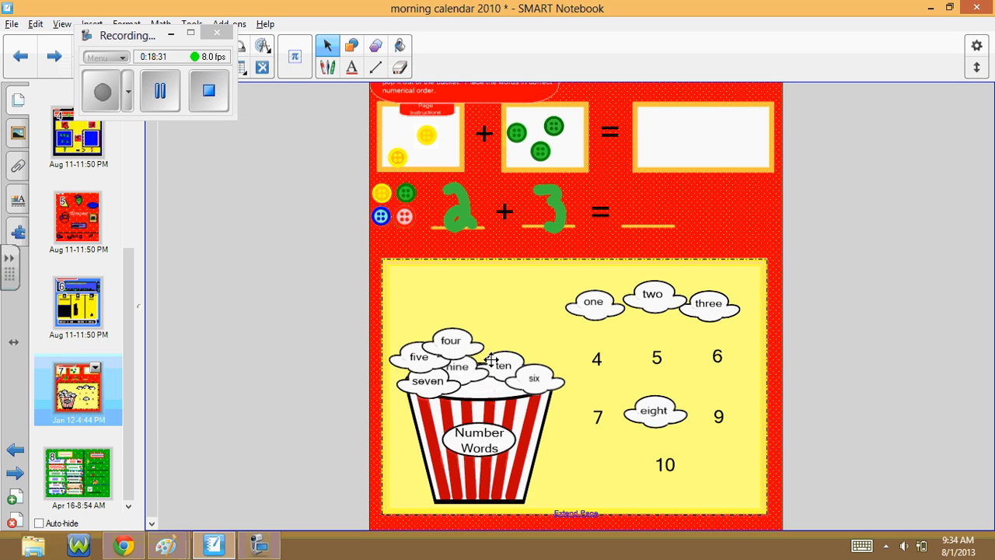
drag(491, 360, 631, 371)
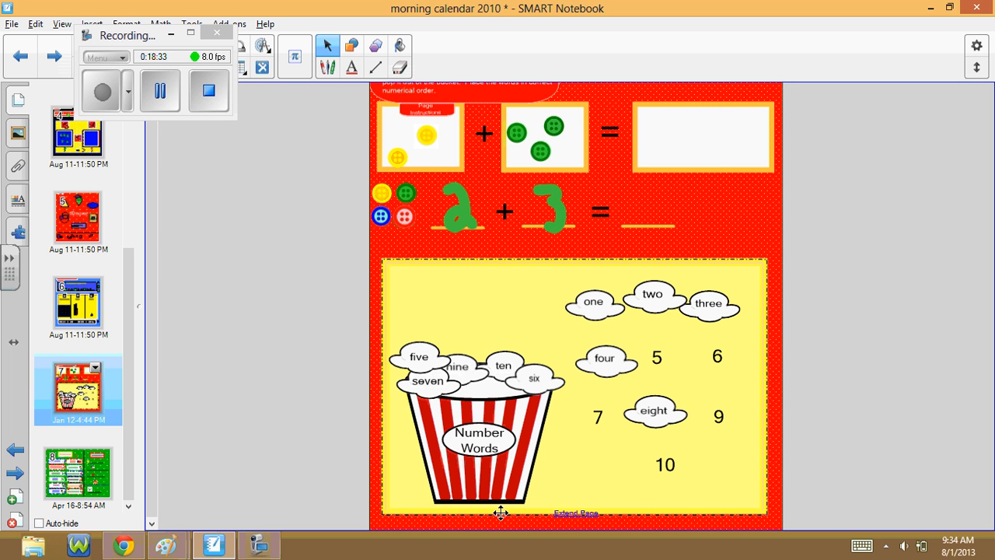